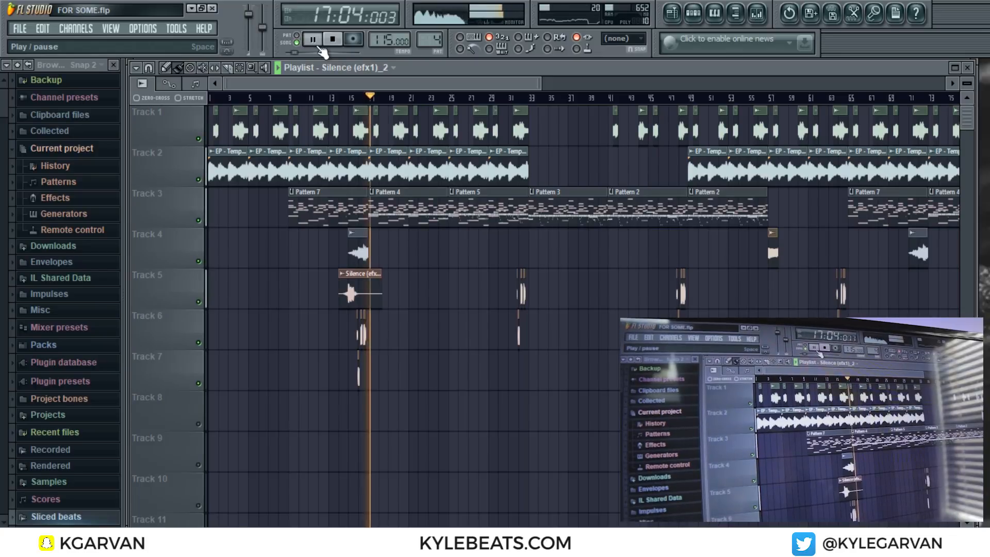
- Stop playback, bring up the channel rack, open the SN (Lines-2) channel settings and look through the channels
{"action": "left_click", "coordinate": [341, 41]}
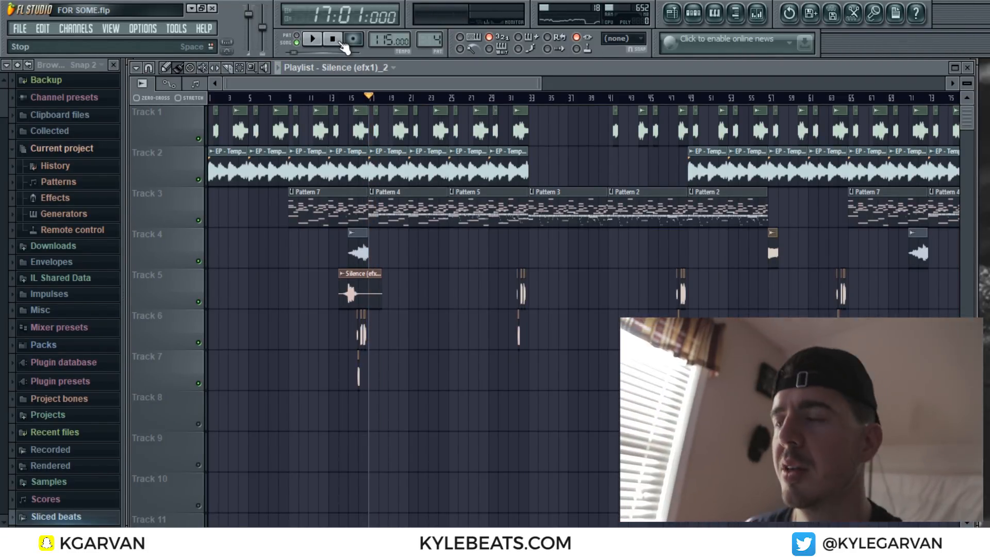
{"action": "key", "text": "F6"}
{"action": "left_click", "coordinate": [281, 348]}
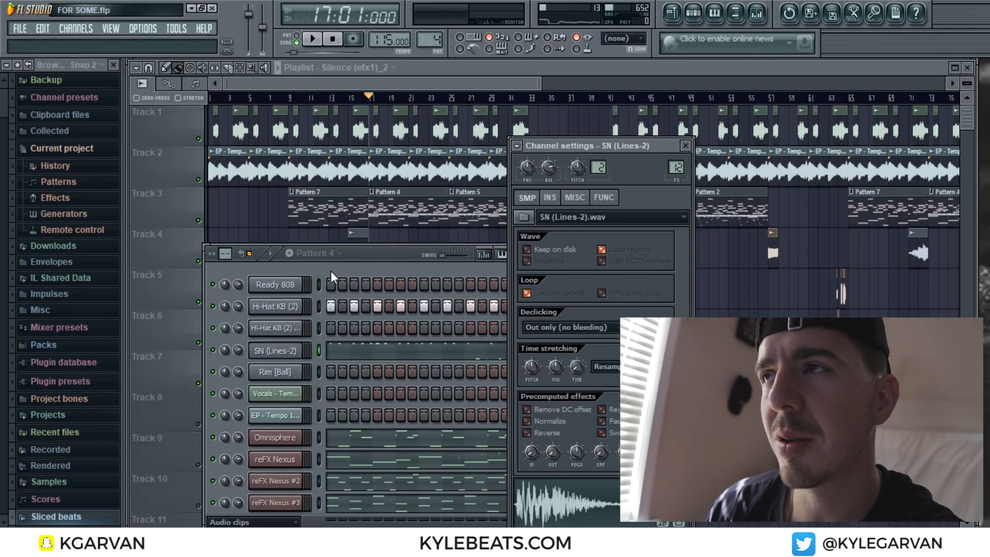
{"action": "left_click", "coordinate": [317, 268]}
{"action": "scroll", "coordinate": [316, 268], "scroll_direction": "down", "scroll_amount": 5}
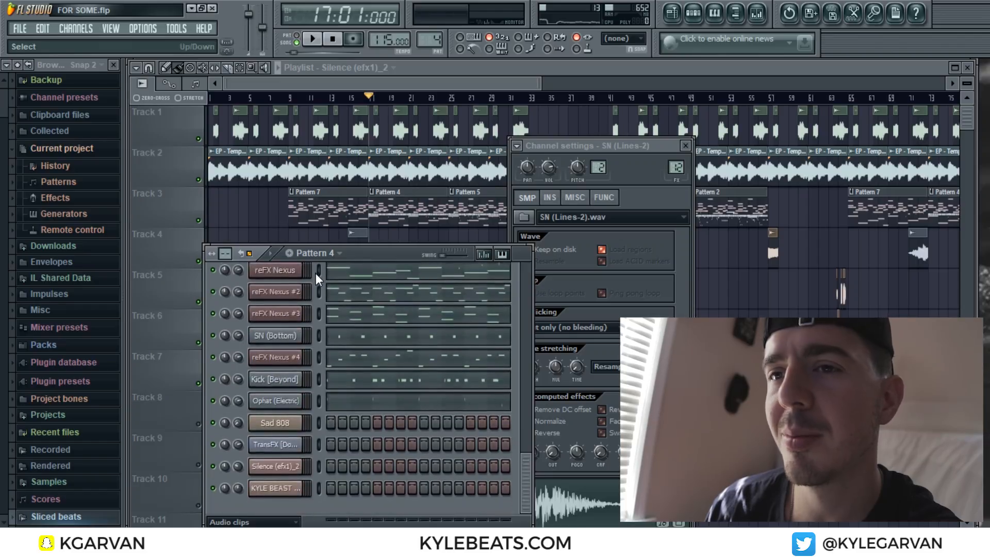
{"action": "scroll", "coordinate": [324, 391], "scroll_direction": "up", "scroll_amount": 5}
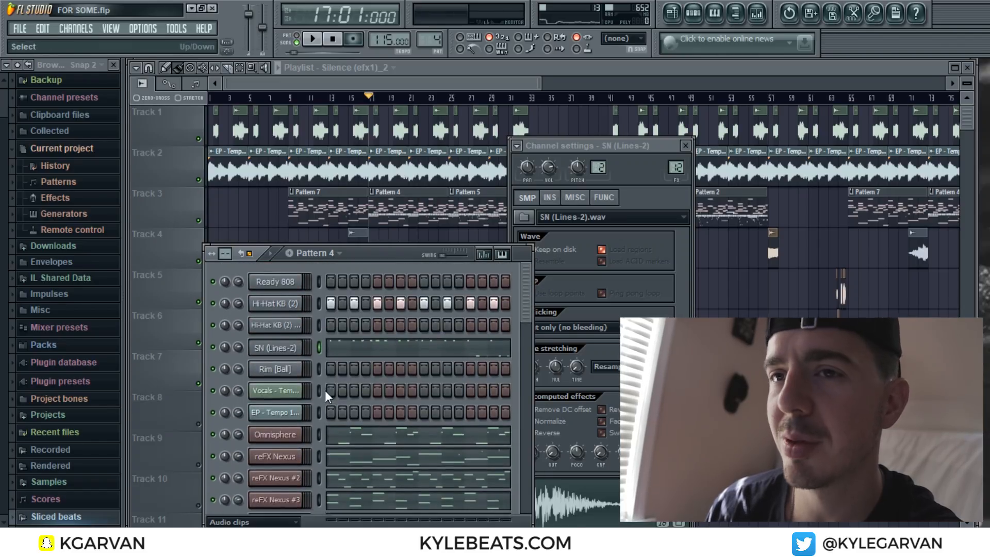
- Review the sample settings of both Hi-Hat KB (2) channels, the SN (Lines-2) snare and the Ready 808
{"action": "left_click", "coordinate": [282, 308]}
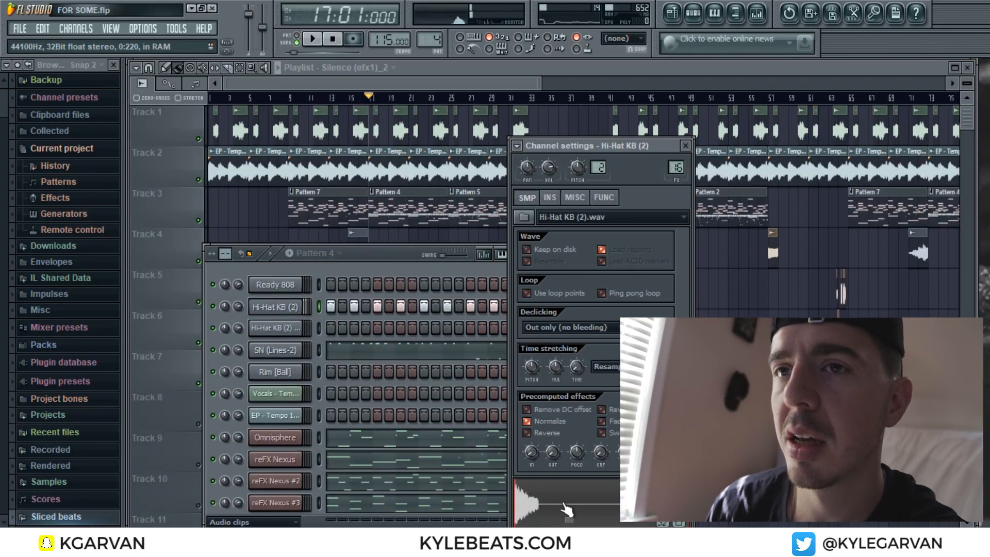
{"action": "left_click", "coordinate": [274, 329]}
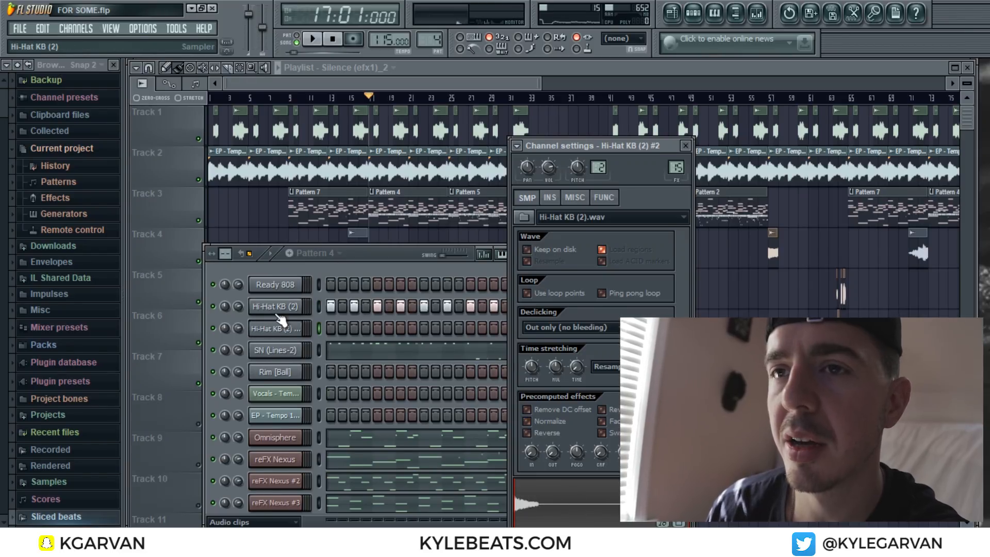
{"action": "left_click", "coordinate": [282, 351]}
{"action": "left_click", "coordinate": [276, 289]}
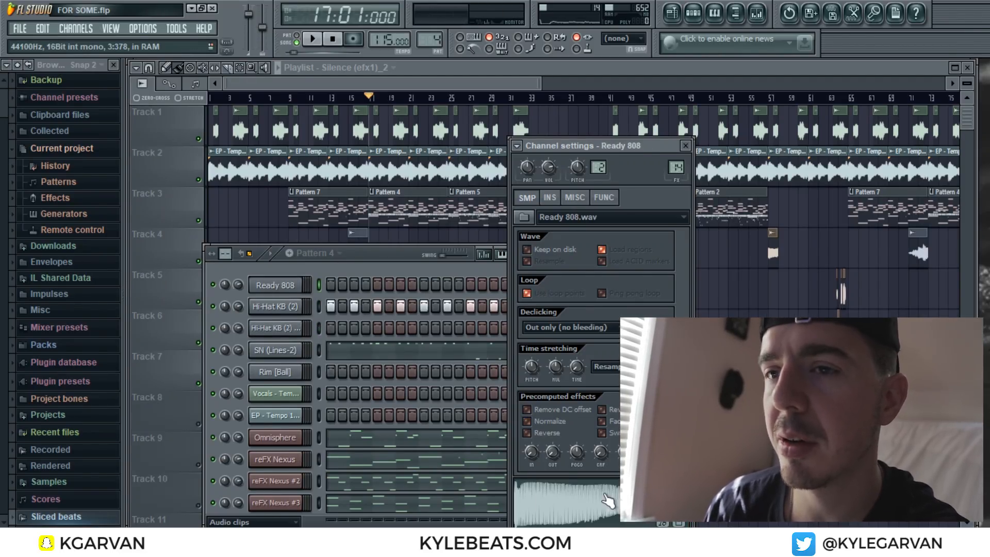
- View the Omnisphere channel's patch, return to the channel rack and bring up the Hi-Hat KB (2) settings
{"action": "left_click", "coordinate": [275, 437]}
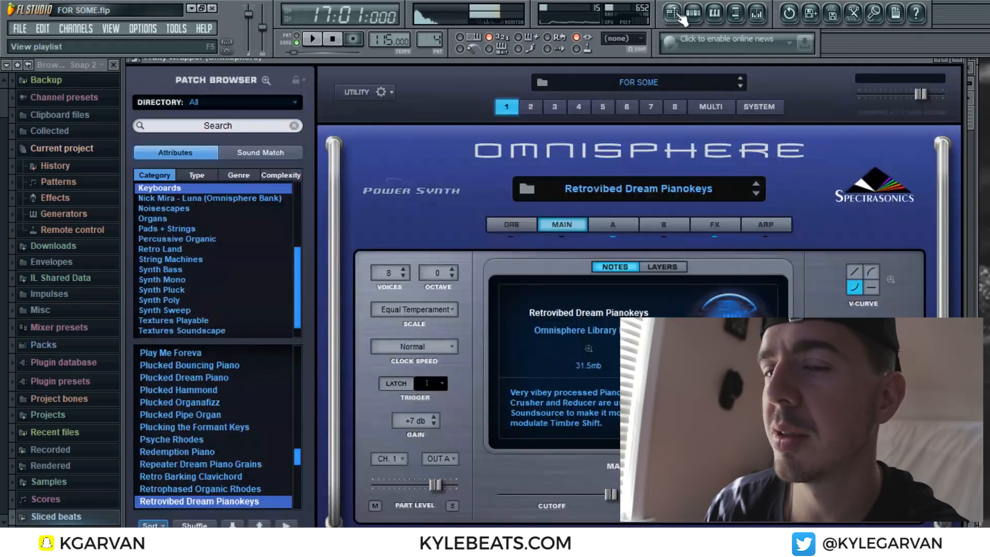
{"action": "left_click", "coordinate": [673, 14]}
{"action": "left_click", "coordinate": [693, 13]}
{"action": "scroll", "coordinate": [361, 361], "scroll_direction": "up", "scroll_amount": 3}
{"action": "left_click", "coordinate": [293, 307]}
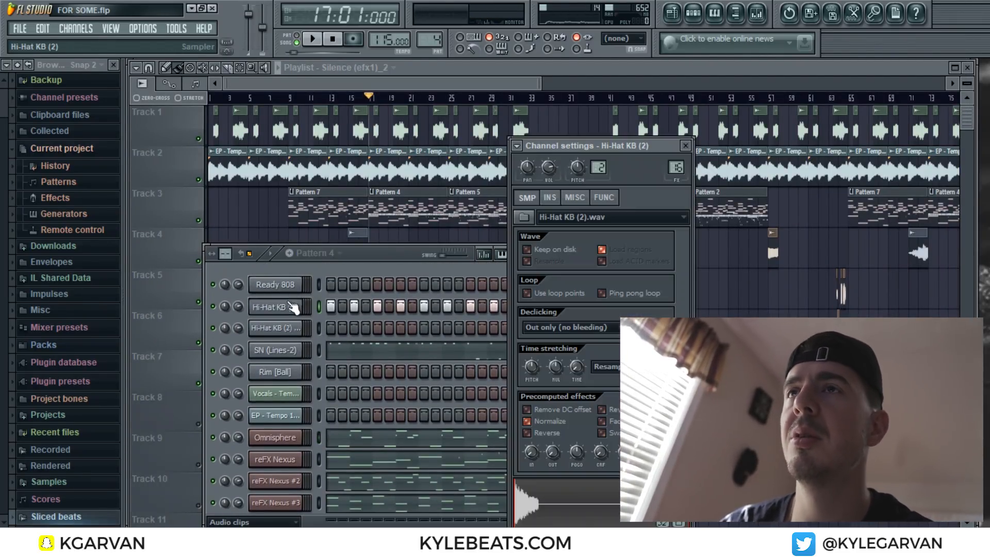
- Assign the HiHat (Turnt) channel to a free mixer track
{"action": "left_click_drag", "start_coordinate": [649, 142], "coordinate": [566, 140]}
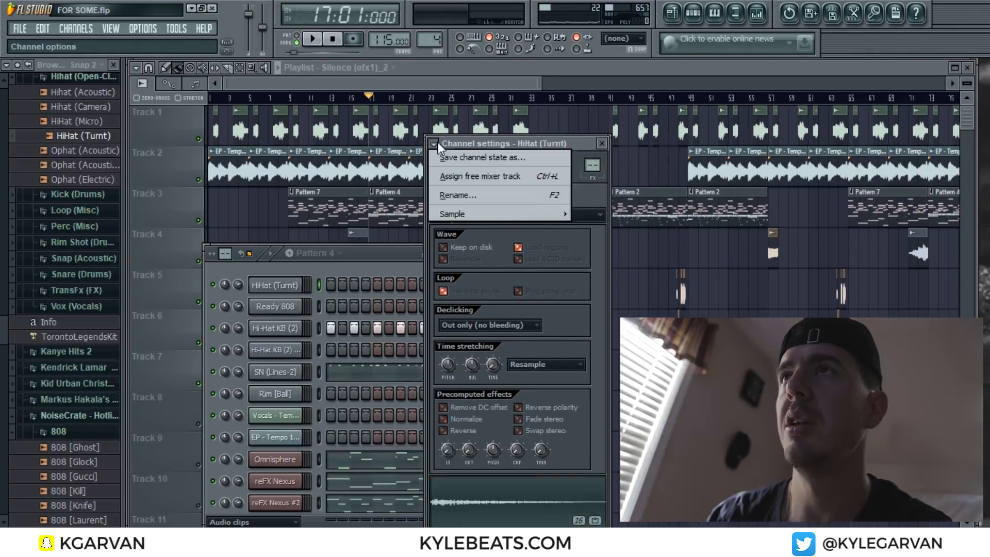
{"action": "left_click", "coordinate": [450, 143]}
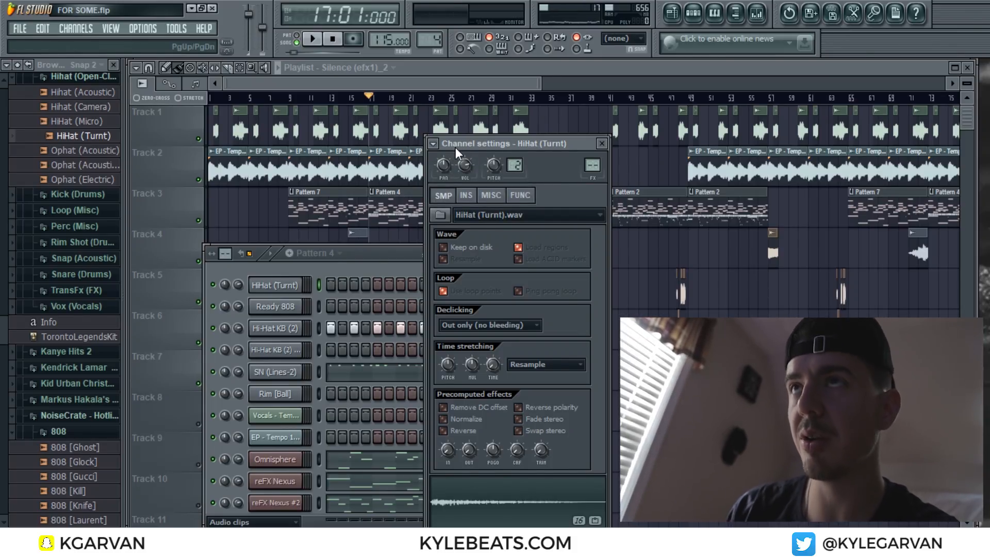
{"action": "left_click", "coordinate": [433, 143]}
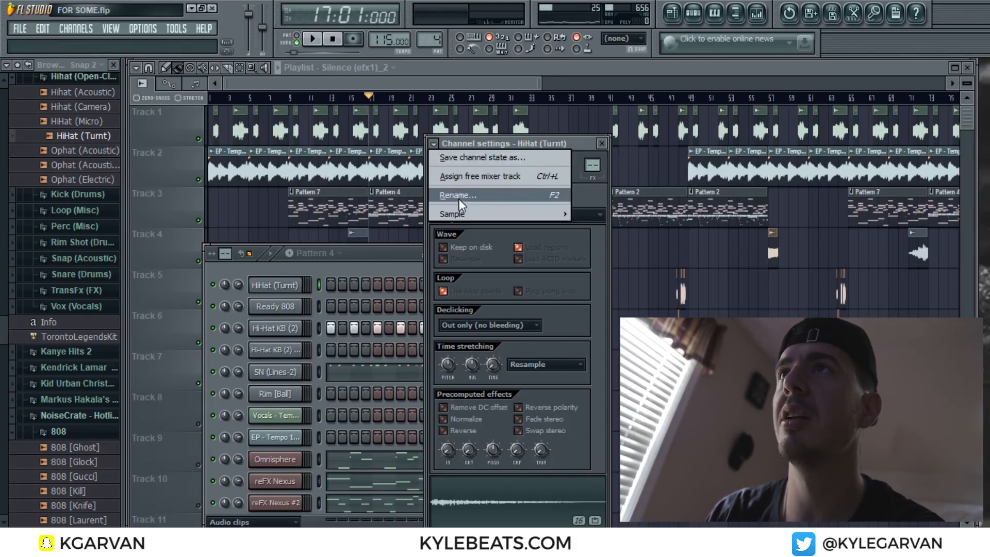
{"action": "left_click", "coordinate": [463, 176]}
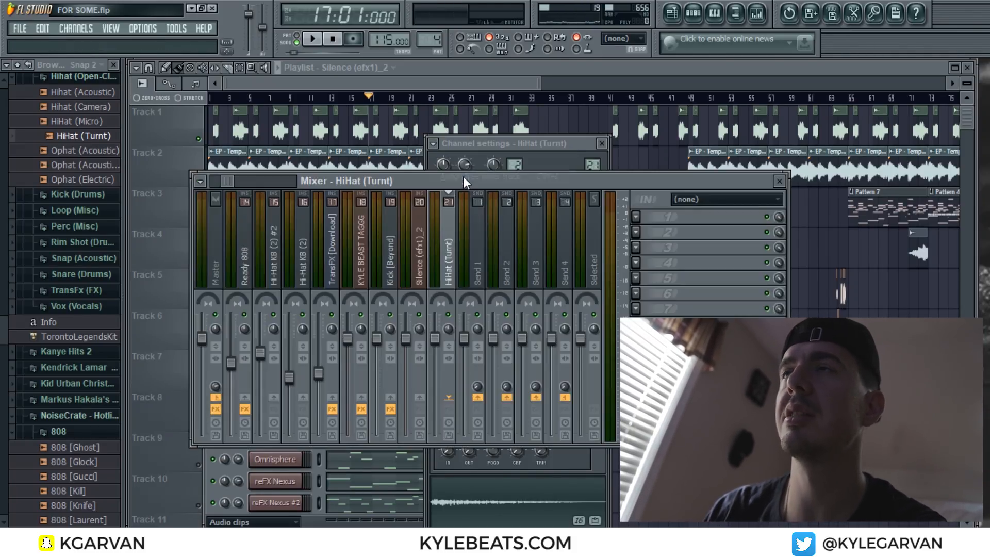
{"action": "right_click", "coordinate": [446, 240]}
{"action": "left_click", "coordinate": [446, 247]}
{"action": "right_click", "coordinate": [449, 267]}
{"action": "left_click", "coordinate": [447, 271]}
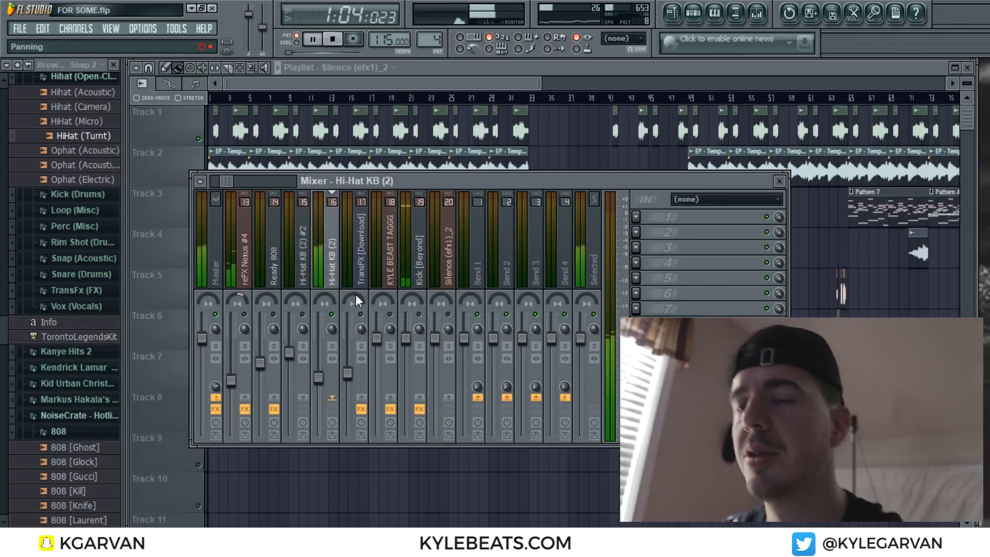
- Play the song from bar 9 and inspect the effects on the Vocals and EP - Tempo 115.0 mixer tracks
{"action": "key", "text": "space"}
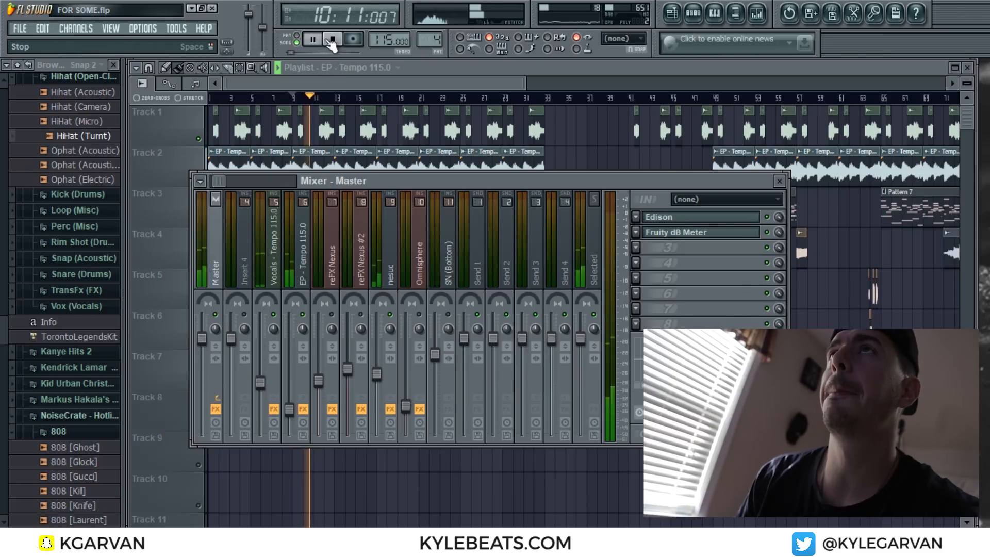
{"action": "left_click", "coordinate": [277, 271]}
{"action": "key", "text": "space"}
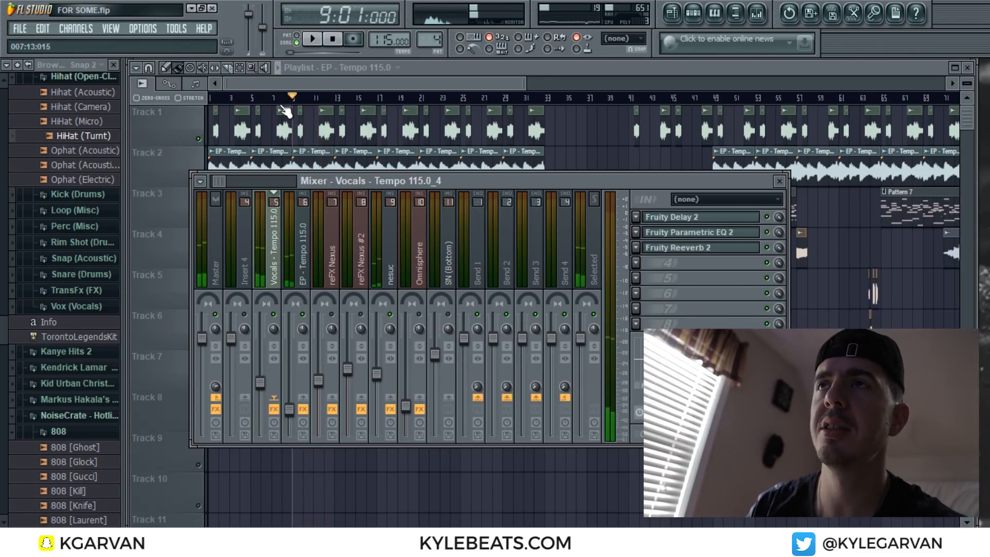
{"action": "key", "text": "space"}
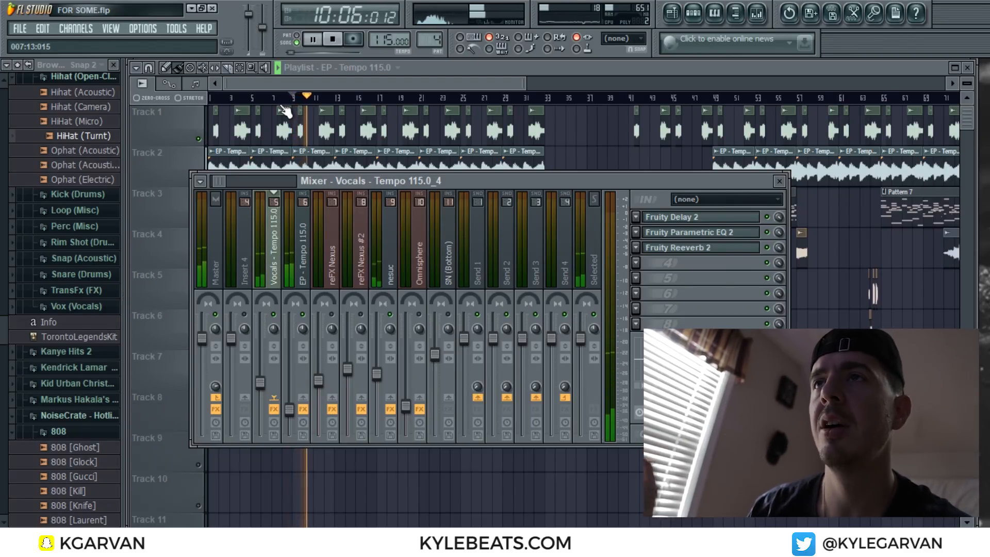
{"action": "left_click", "coordinate": [304, 279]}
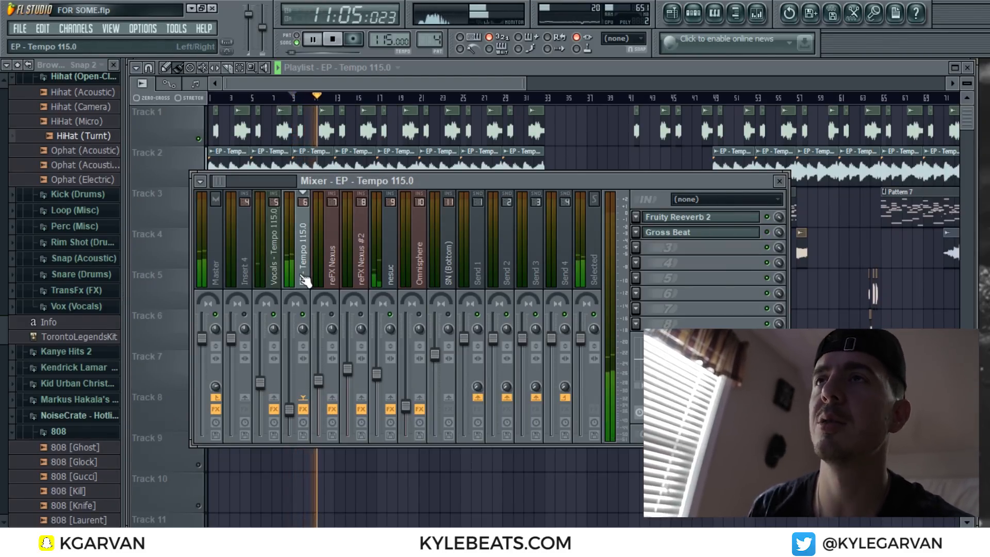
{"action": "key", "text": "space"}
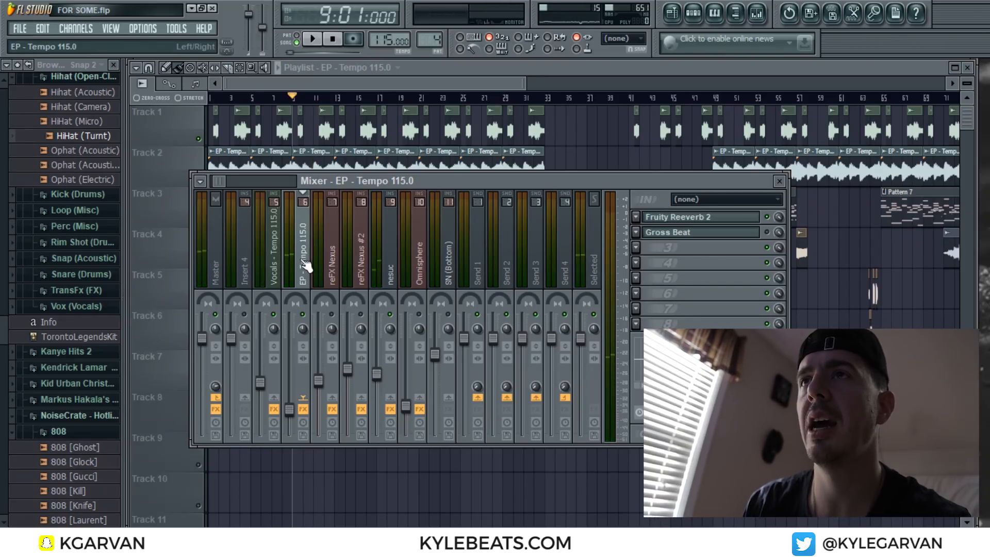
{"action": "key", "text": "space"}
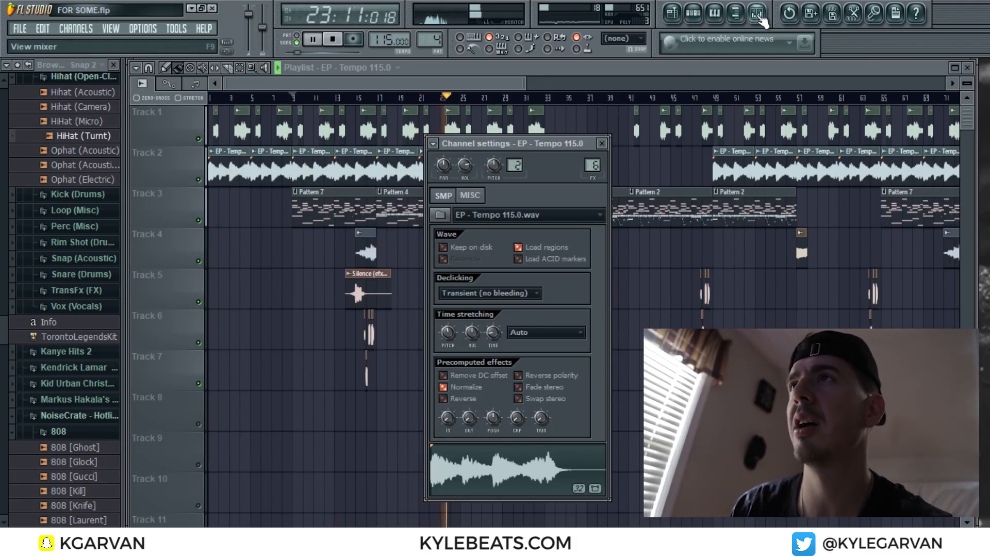
- Reopen the mixer during playback and inspect the effect chains on the Vocals and nesuc tracks
{"action": "left_click", "coordinate": [760, 19]}
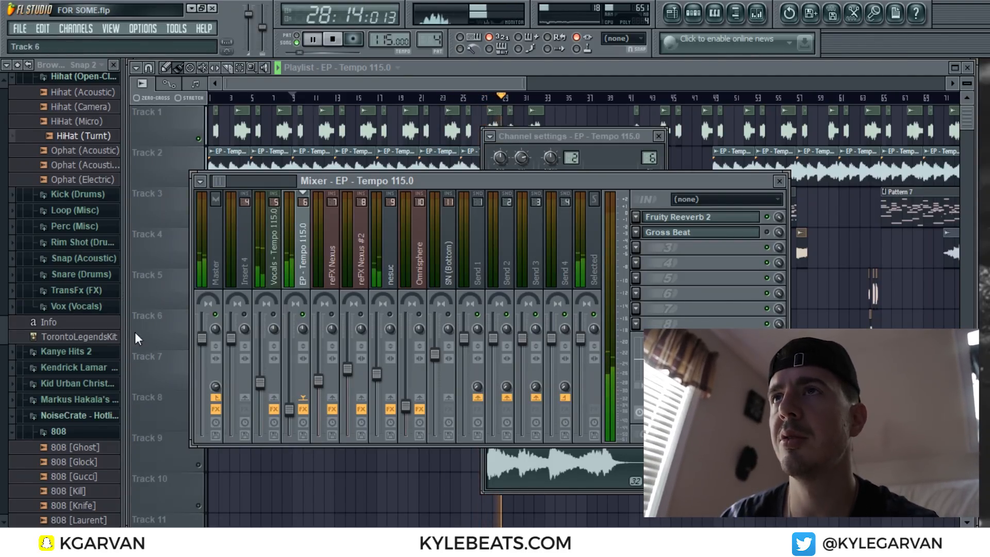
{"action": "left_click", "coordinate": [269, 287]}
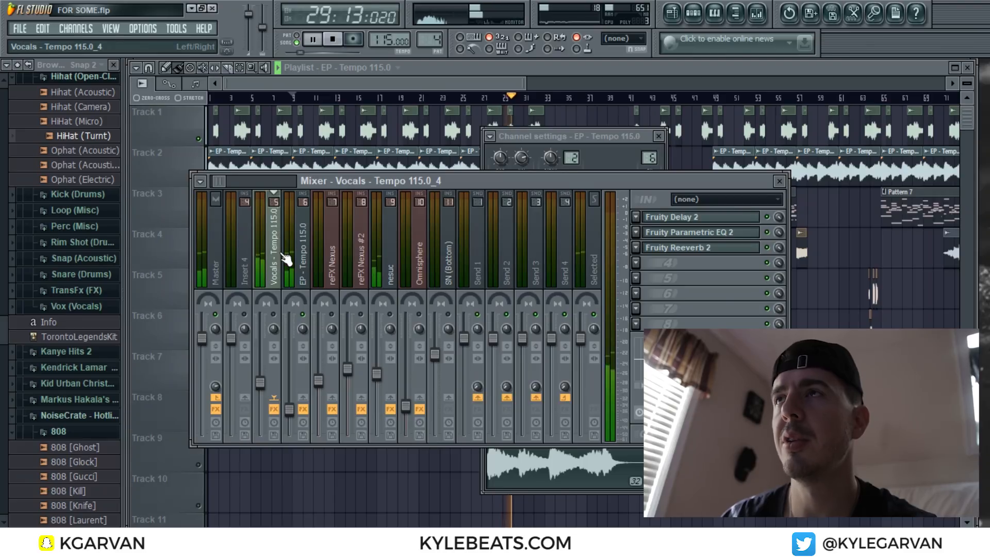
{"action": "left_click", "coordinate": [392, 268]}
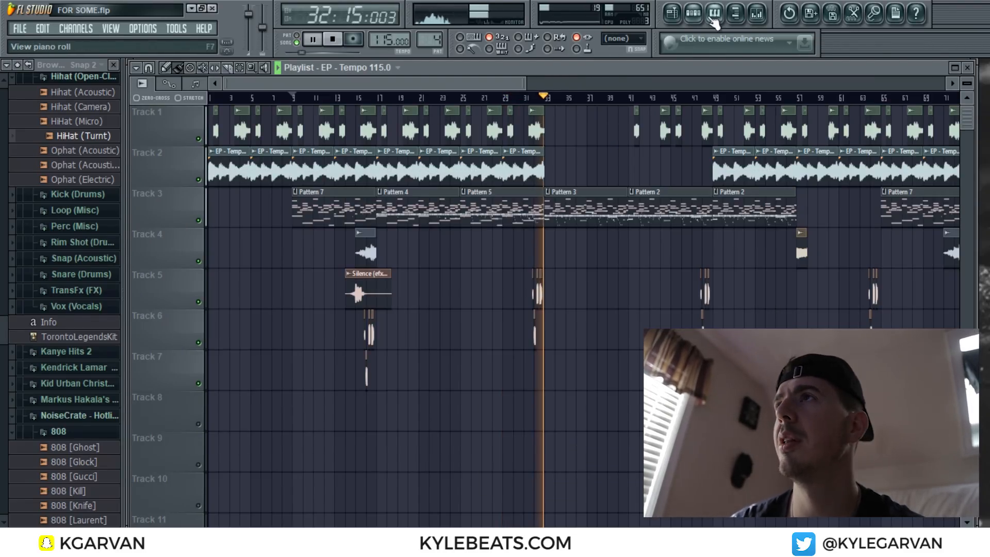
- Listen to the EP - Tempo 115.0 channel in solo from the channel rack and restore the other channels
{"action": "left_click", "coordinate": [693, 14]}
{"action": "right_click", "coordinate": [212, 357]}
{"action": "left_click", "coordinate": [220, 363]}
{"action": "right_click", "coordinate": [213, 357]}
{"action": "left_click", "coordinate": [219, 364]}
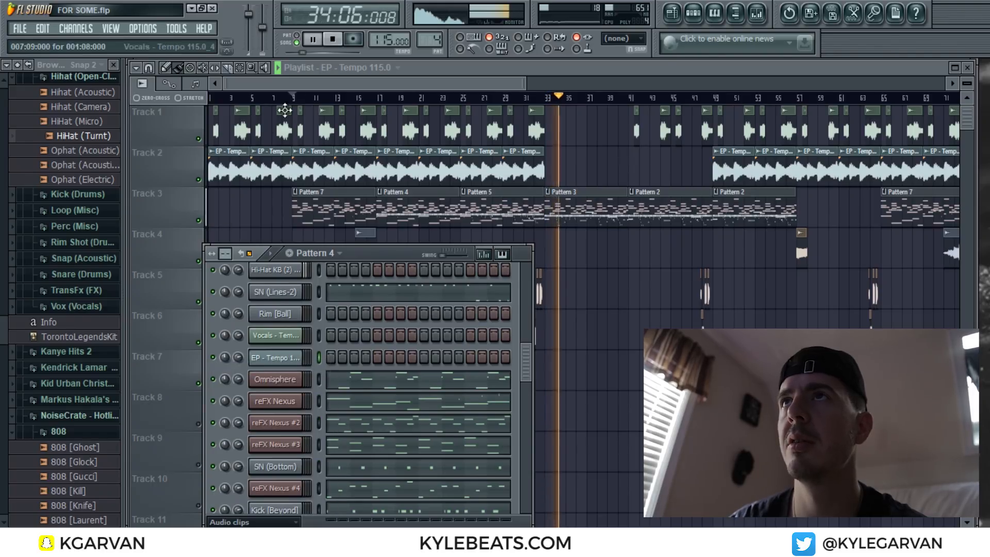
- Play the arrangement from bar 13 with the mixer open to check the track levels, and stop playback
{"action": "left_click", "coordinate": [335, 97]}
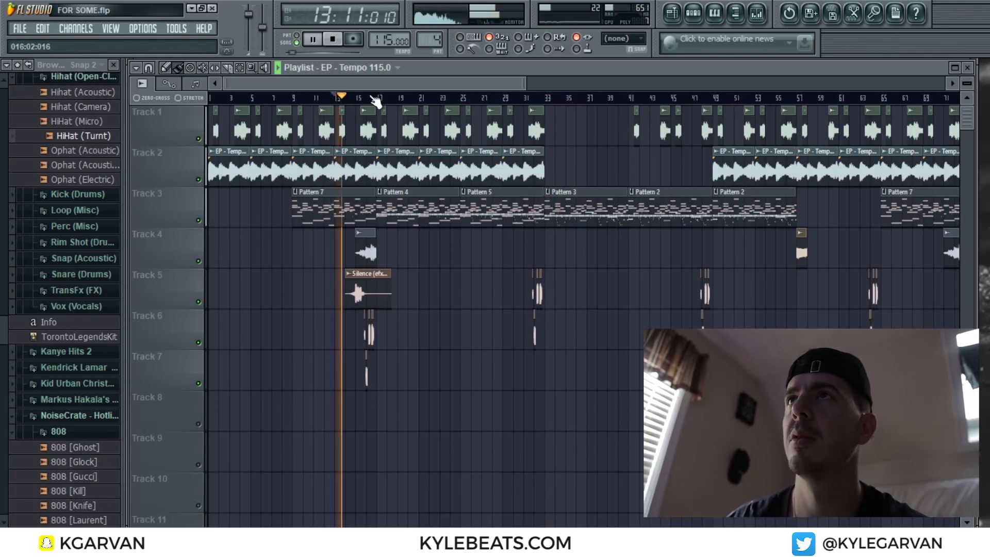
{"action": "left_click", "coordinate": [756, 15]}
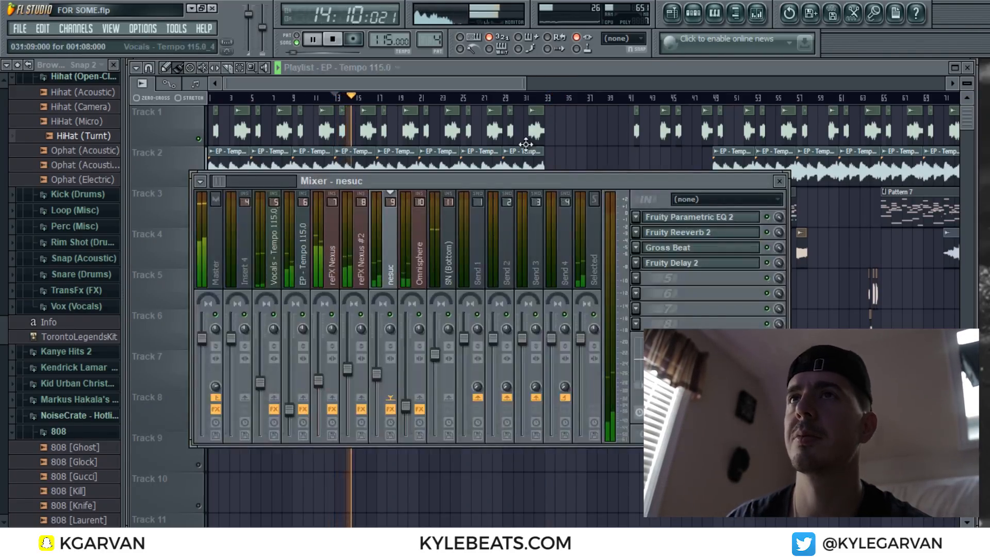
{"action": "key", "text": "space"}
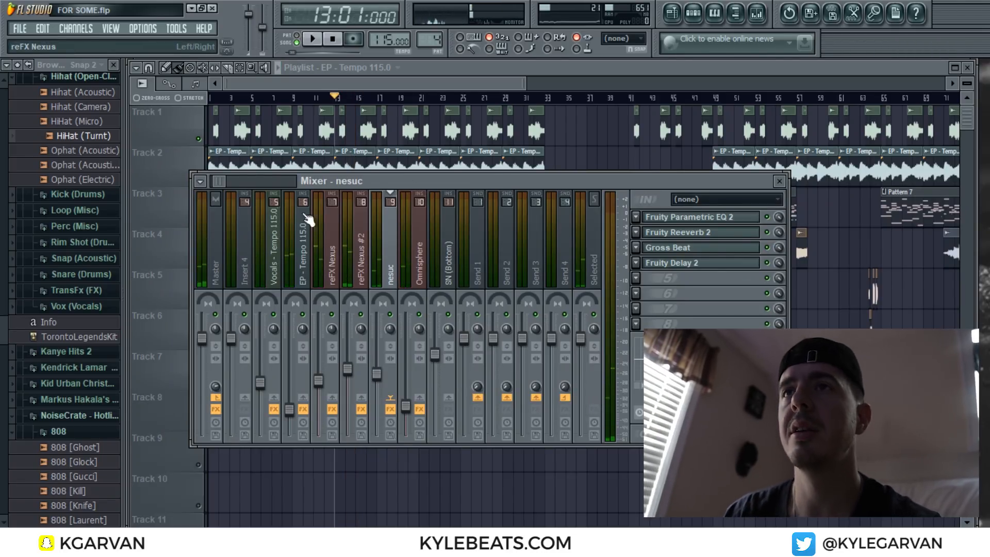
- Load Fruity dB Meter in the Master track's second effect slot and place its window beside the mixer
{"action": "left_click", "coordinate": [211, 265]}
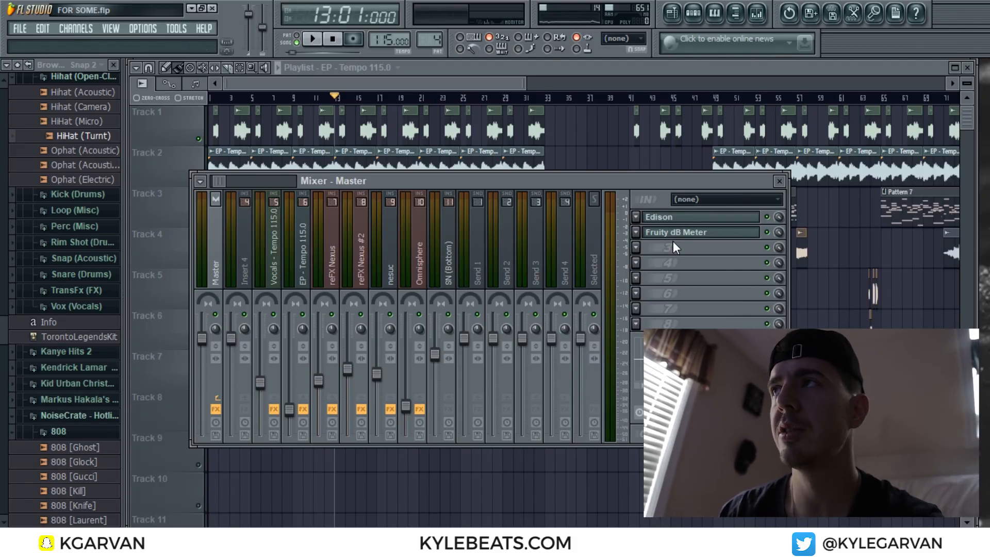
{"action": "left_click", "coordinate": [635, 248]}
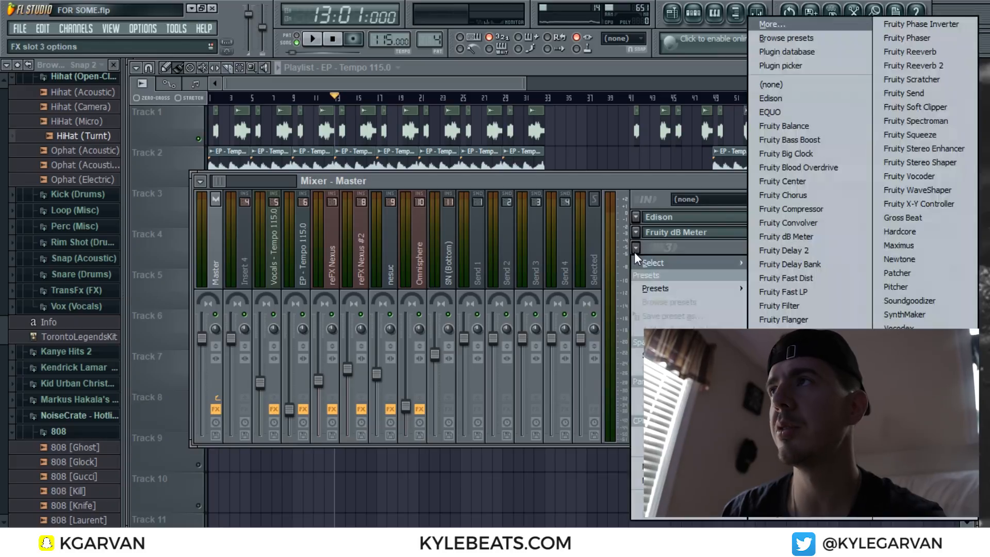
{"action": "left_click", "coordinate": [654, 233]}
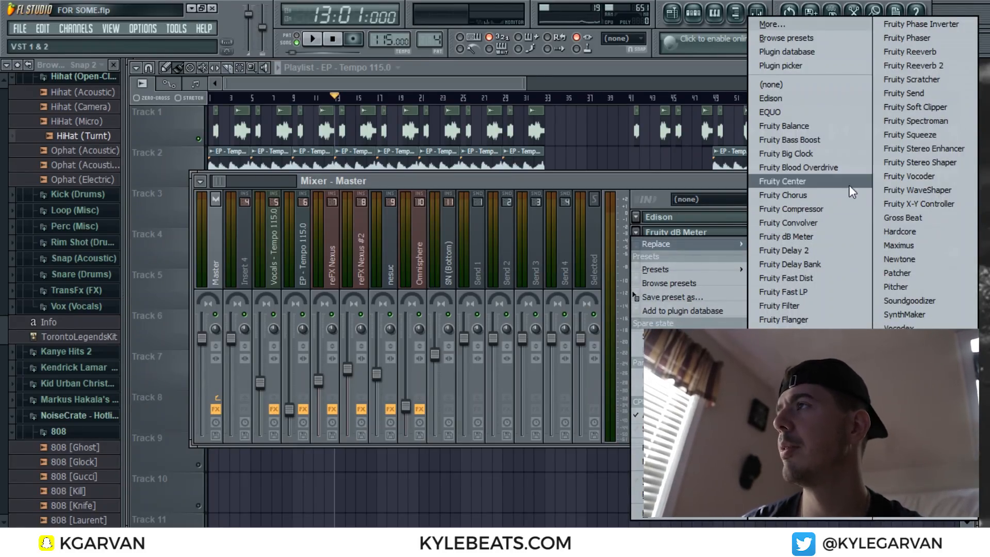
{"action": "left_click", "coordinate": [830, 235]}
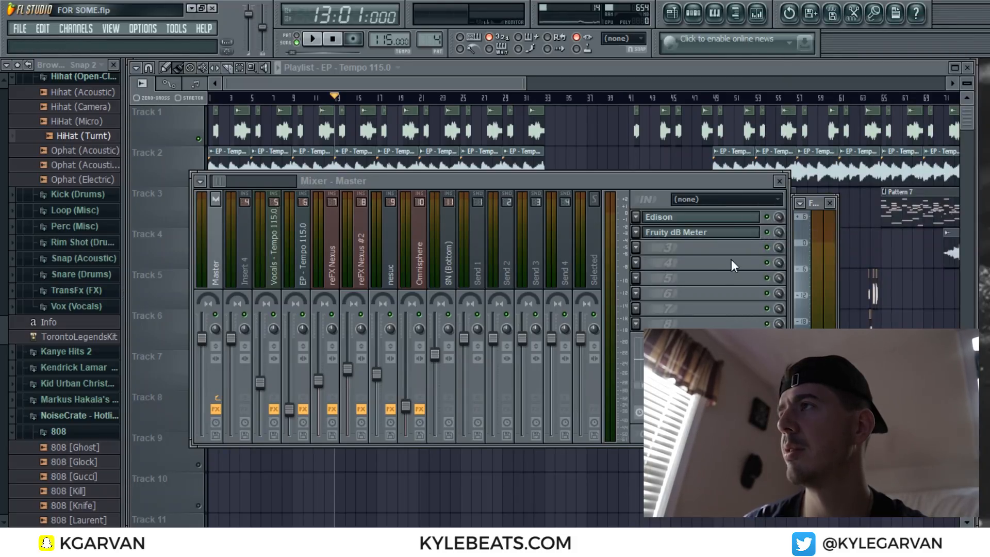
{"action": "left_click_drag", "start_coordinate": [815, 206], "coordinate": [841, 189]}
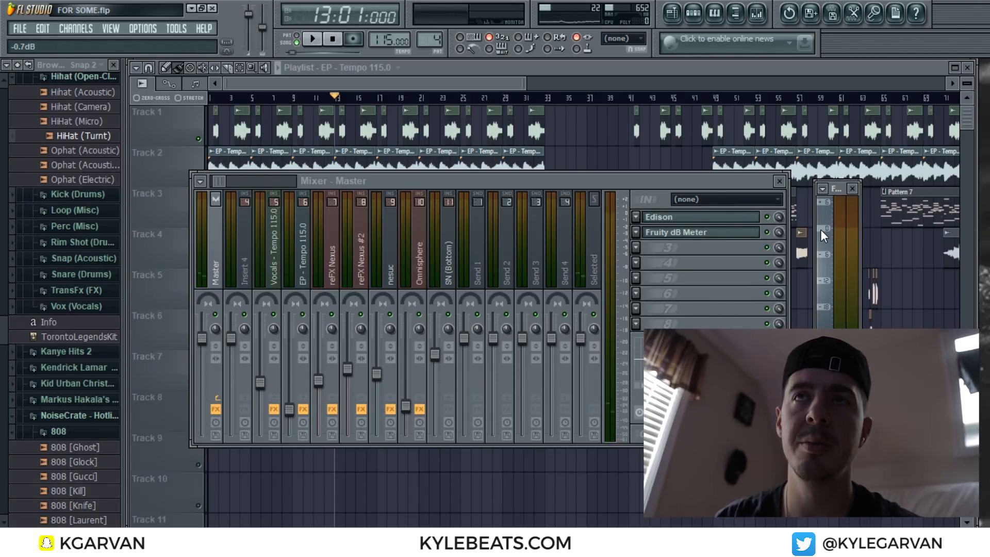
- Play from bar 13 to check the Master level on the dB meter, and clear the open windows off the playlist
{"action": "key", "text": "space"}
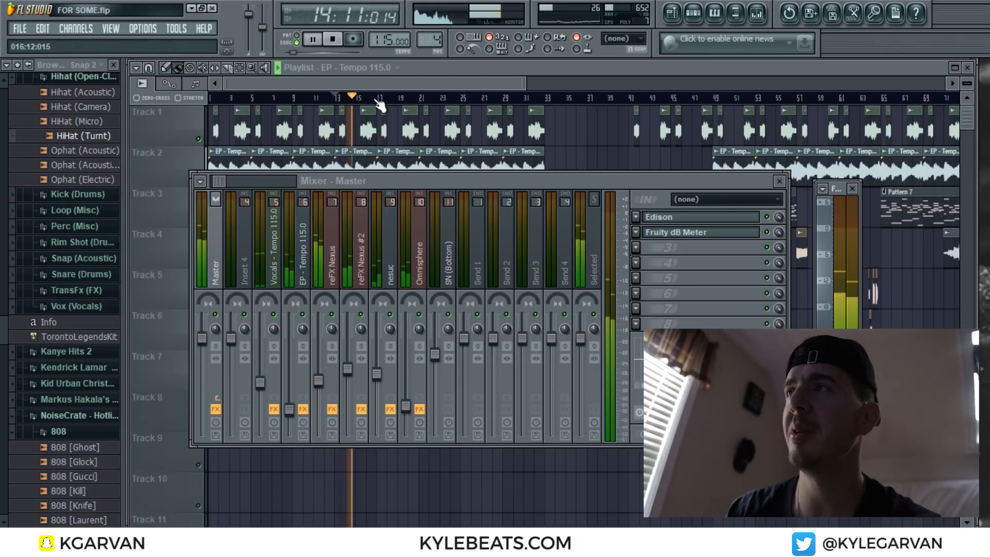
{"action": "key", "text": "F12"}
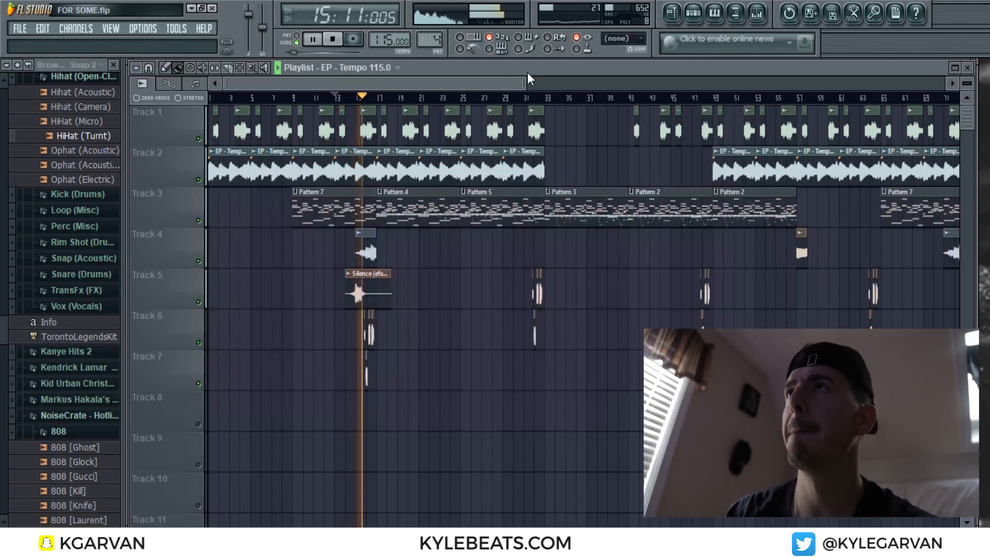
{"action": "left_click", "coordinate": [736, 15]}
{"action": "left_click", "coordinate": [696, 233]}
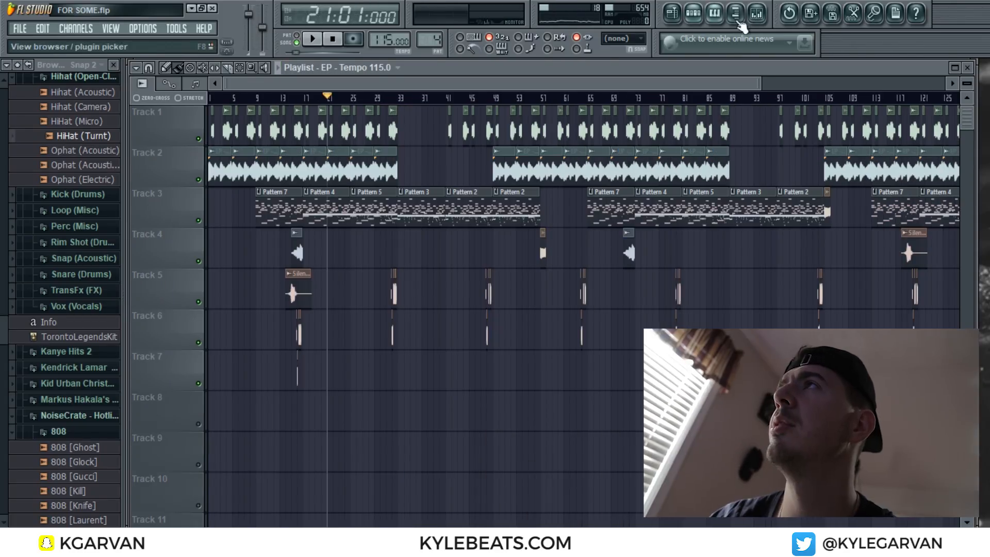
- Bring up the mixer and view the effects on the reFX Nexus #2 and reFX Nexus tracks
{"action": "key", "text": "F9"}
{"action": "left_click", "coordinate": [332, 237]}
{"action": "left_click", "coordinate": [359, 245]}
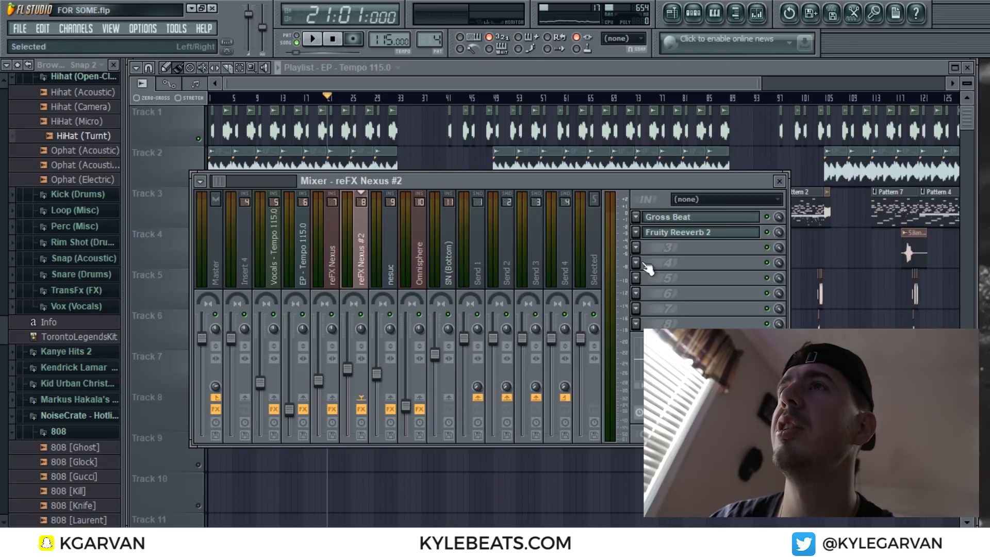
{"action": "left_click", "coordinate": [332, 247]}
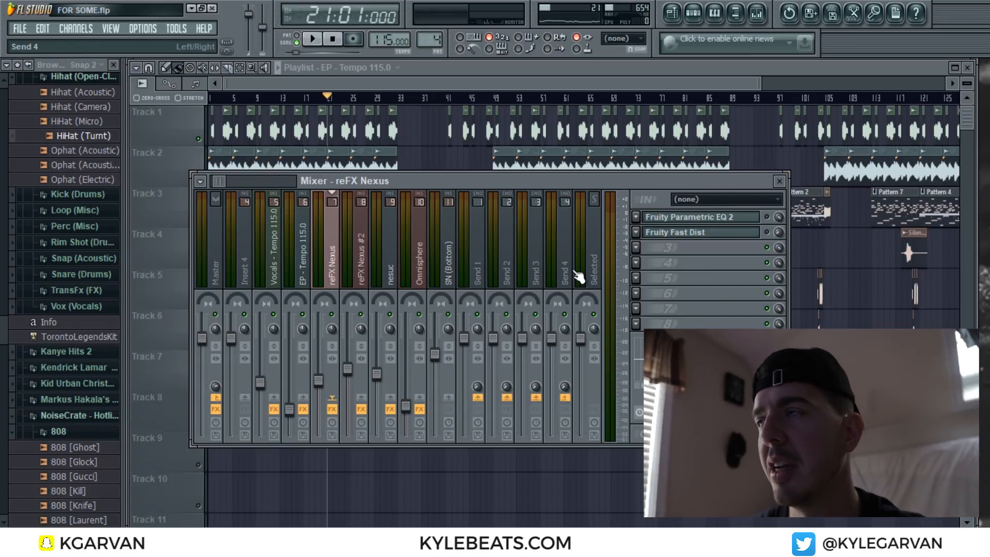
- Open the SN (Lines-2) channel's settings from the channel rack and preview its snare sample
{"action": "left_click", "coordinate": [693, 13]}
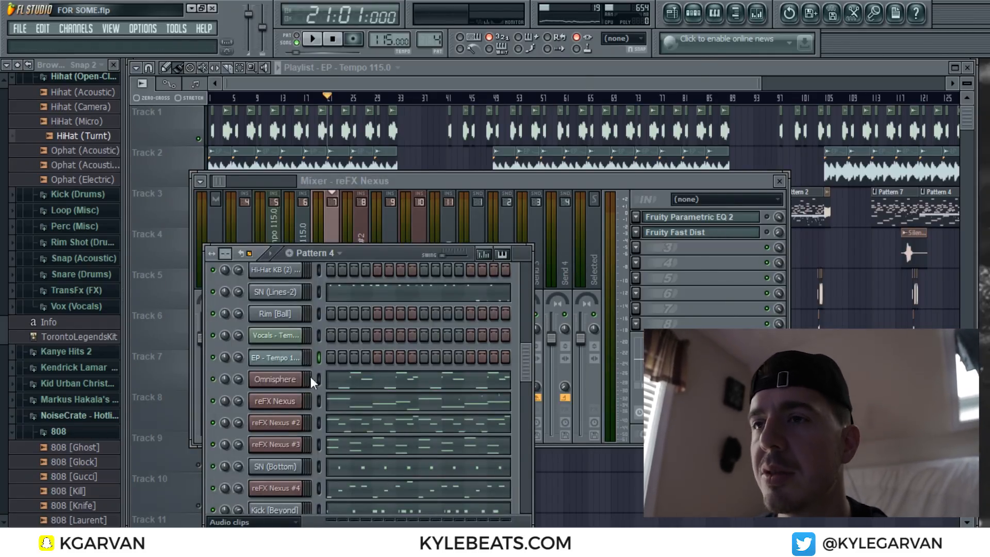
{"action": "scroll", "coordinate": [346, 412], "scroll_direction": "up", "scroll_amount": 3}
{"action": "left_click", "coordinate": [291, 357]}
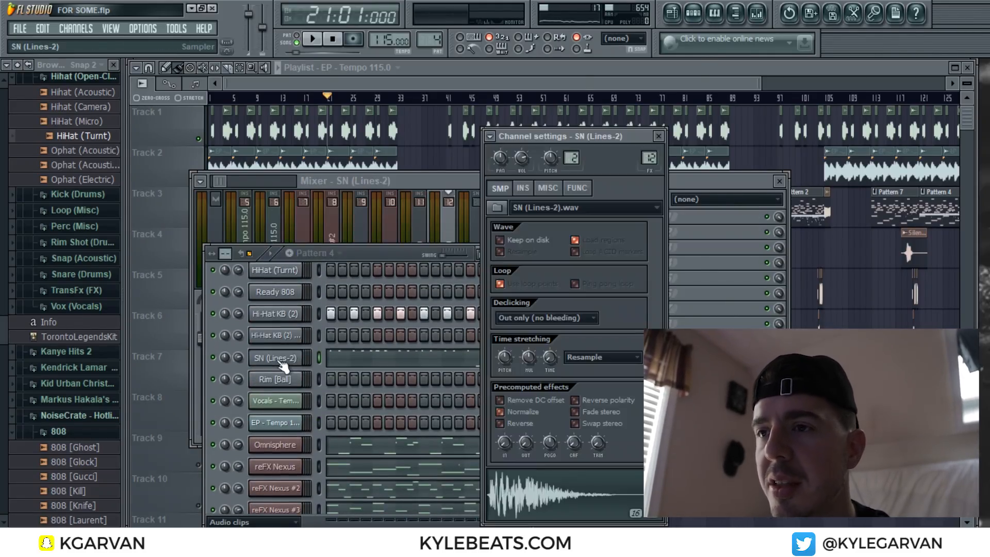
{"action": "left_click", "coordinate": [521, 513]}
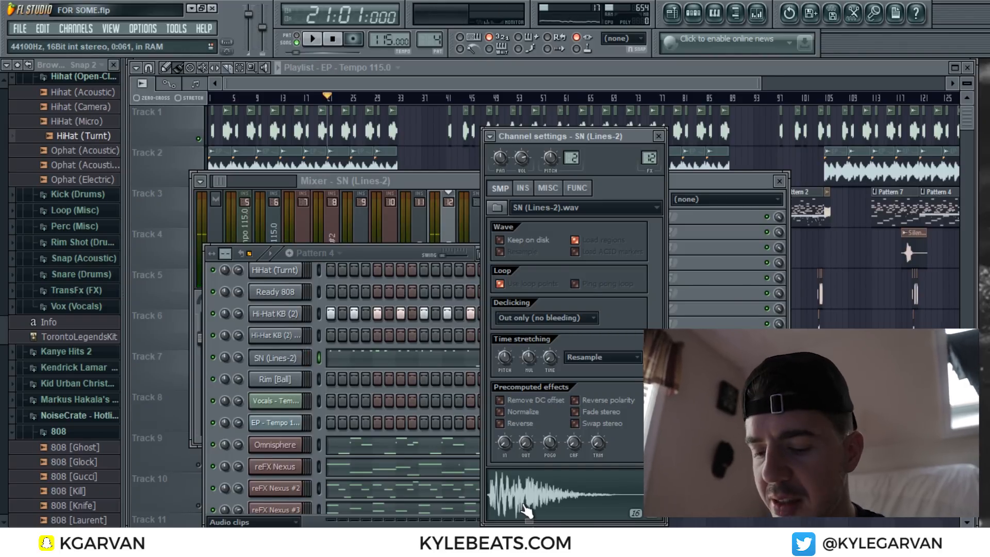
{"action": "key", "text": "XF86AudioRaiseVolume"}
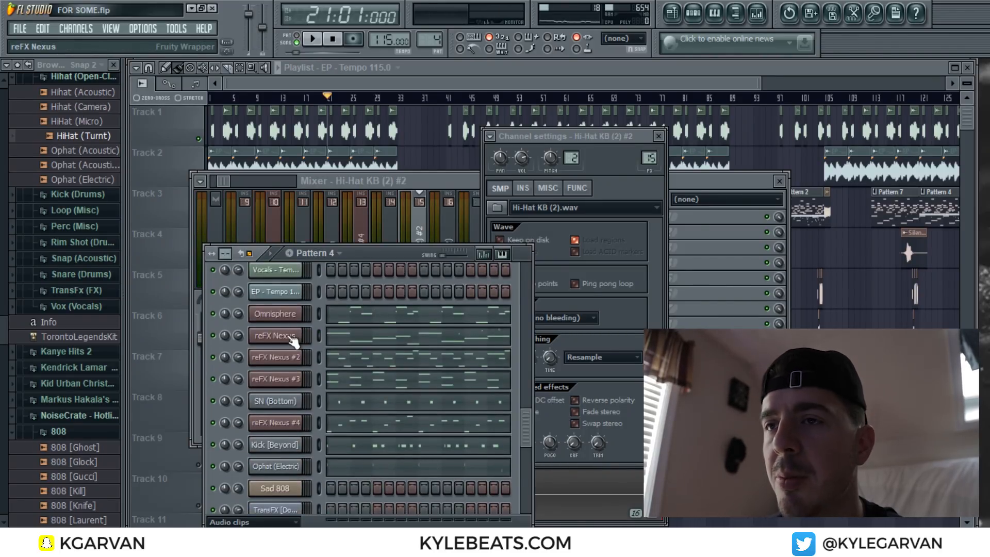
- View the reFX Nexus and Omnisphere instruments from the channel rack, and return to the reFX Nexus window
{"action": "left_click", "coordinate": [291, 339]}
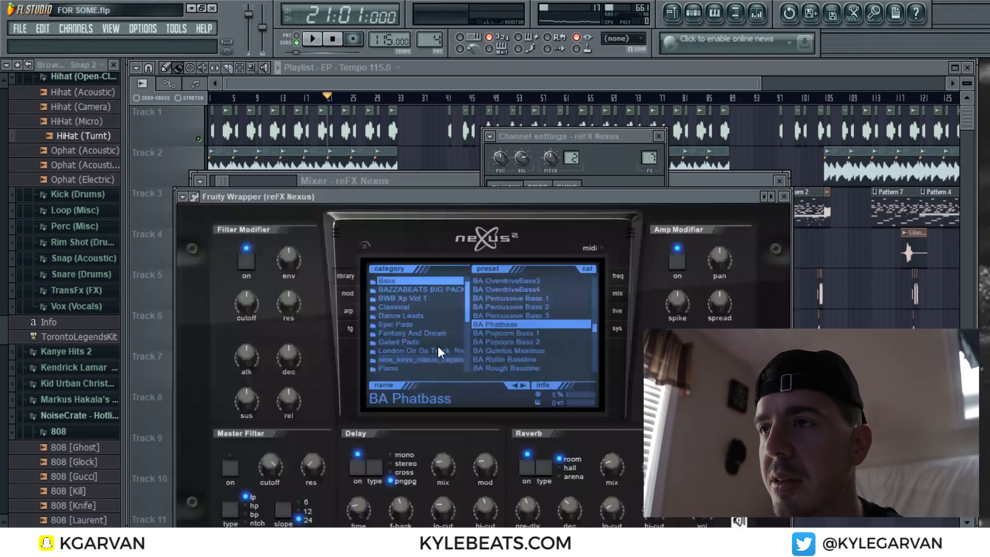
{"action": "left_click_drag", "start_coordinate": [373, 204], "coordinate": [683, 187]}
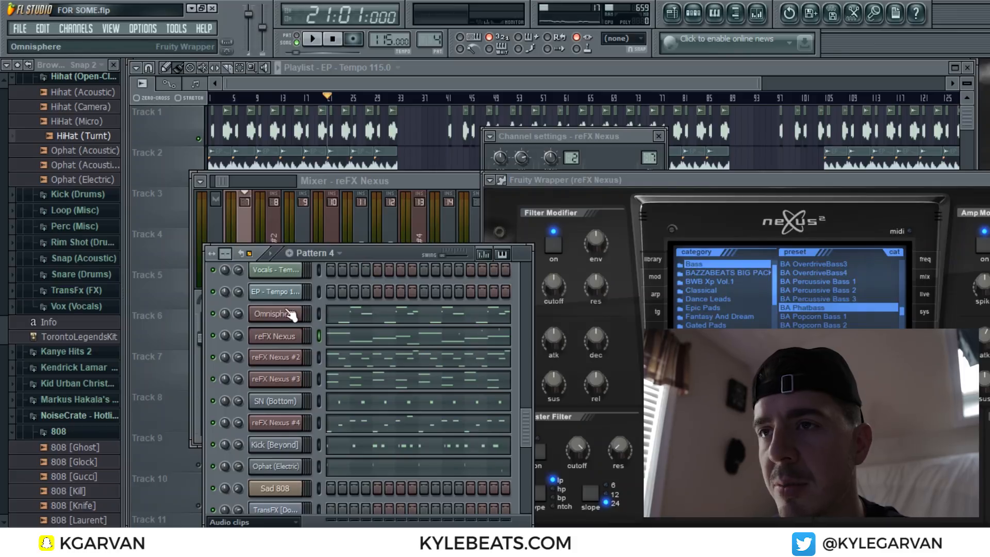
{"action": "left_click", "coordinate": [281, 319]}
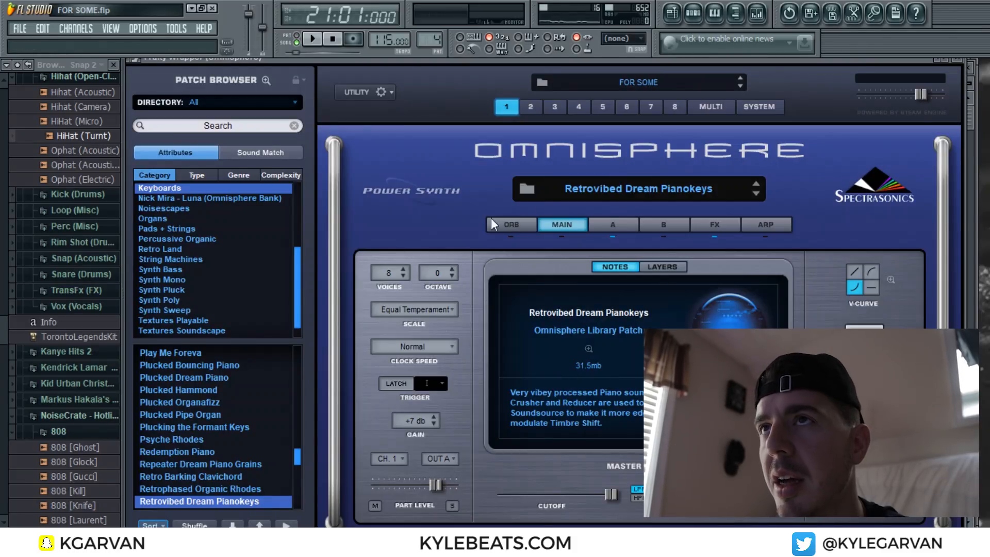
{"action": "left_click", "coordinate": [672, 13]}
{"action": "left_click", "coordinate": [693, 13]}
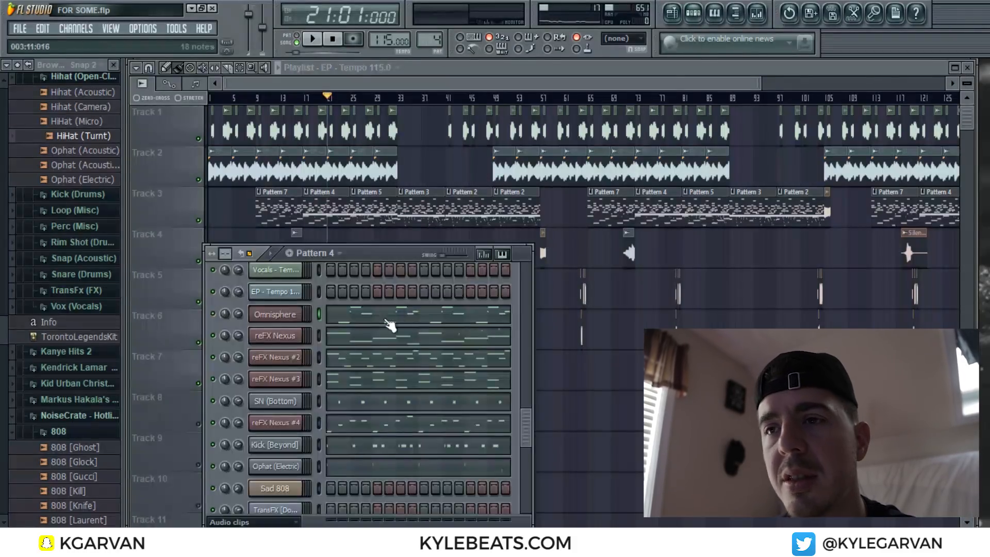
{"action": "left_click", "coordinate": [281, 336]}
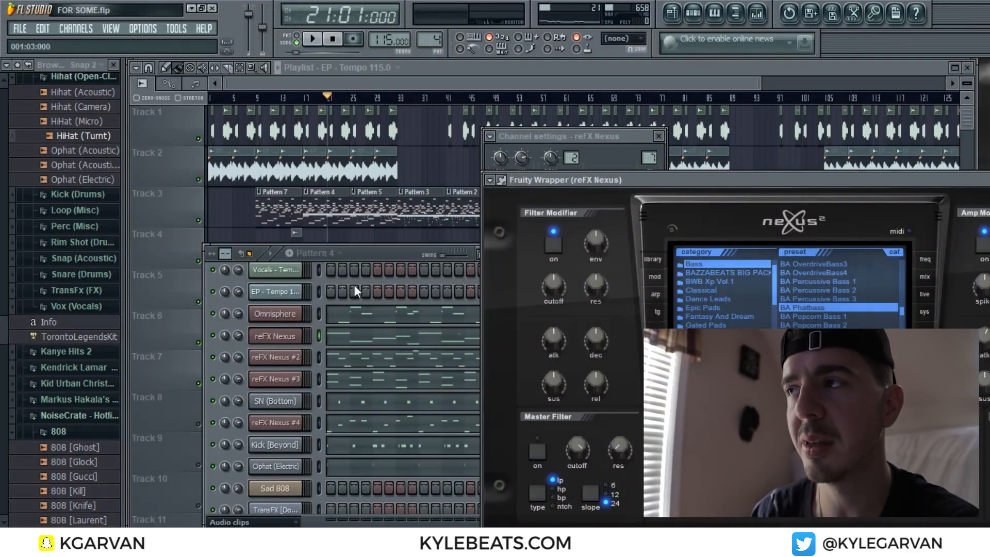
- Play the arrangement from bar 21 in several short passes with the mixer open to check the individual instrument tracks
{"action": "left_click", "coordinate": [757, 13]}
{"action": "left_click", "coordinate": [307, 320]}
{"action": "key", "text": "space"}
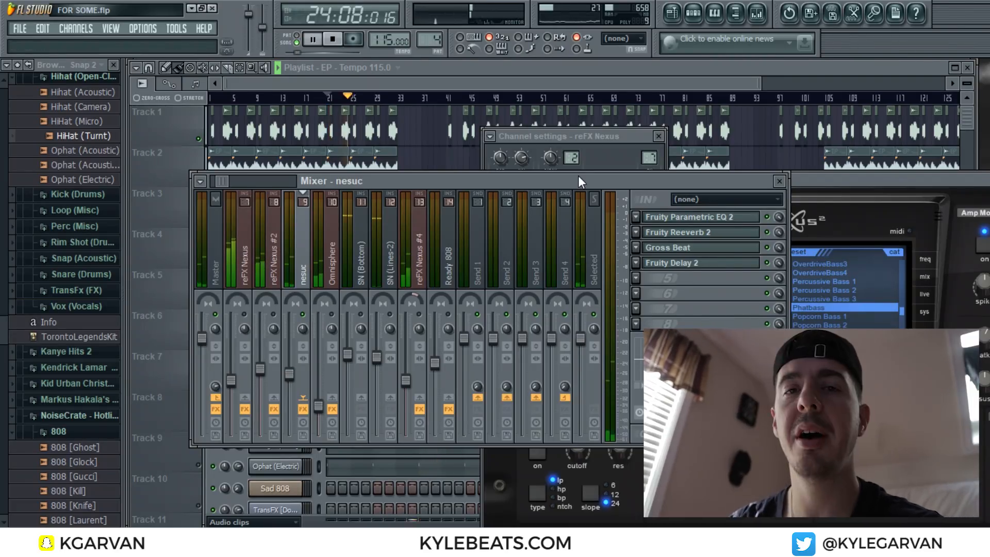
{"action": "key", "text": "space"}
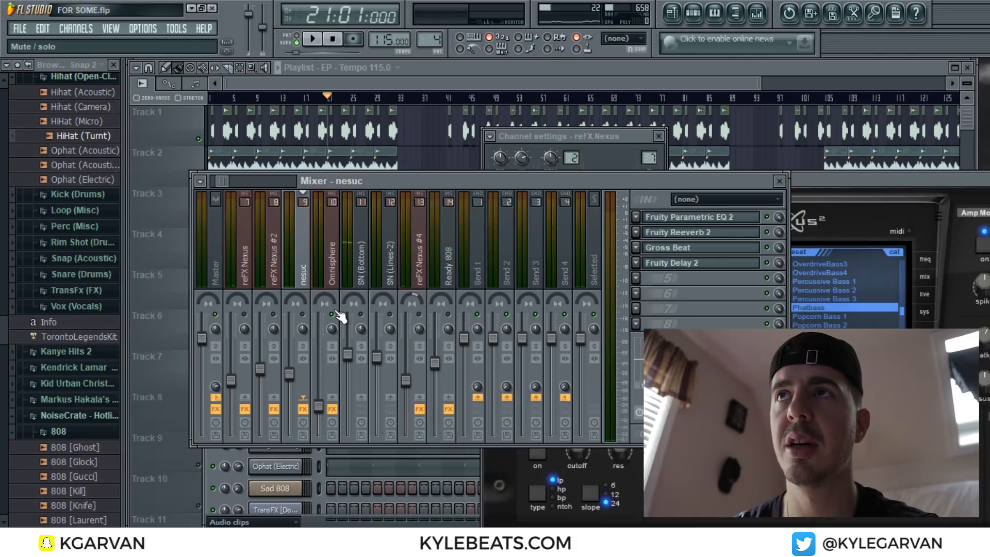
{"action": "key", "text": "space"}
{"action": "key", "text": "space"}
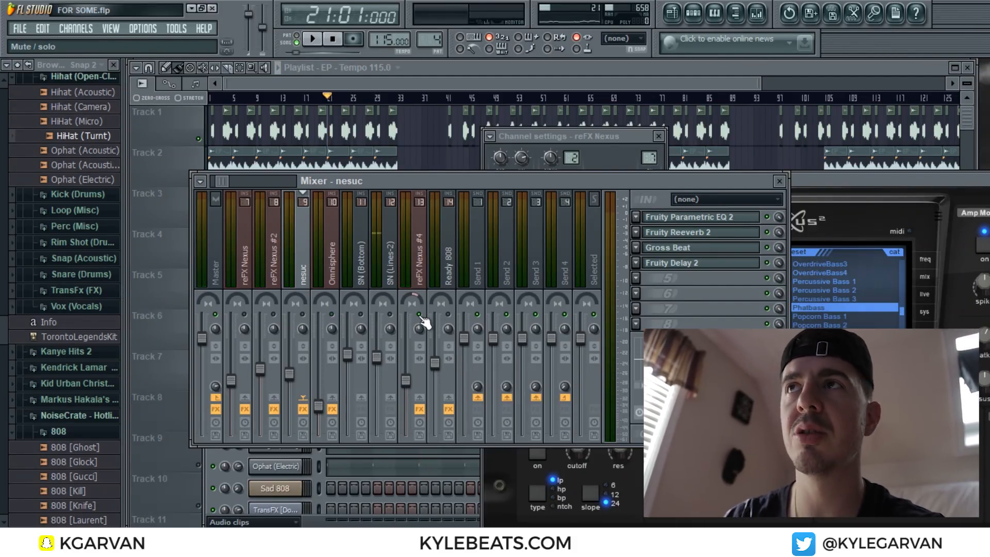
{"action": "key", "text": "space"}
{"action": "key", "text": "space"}
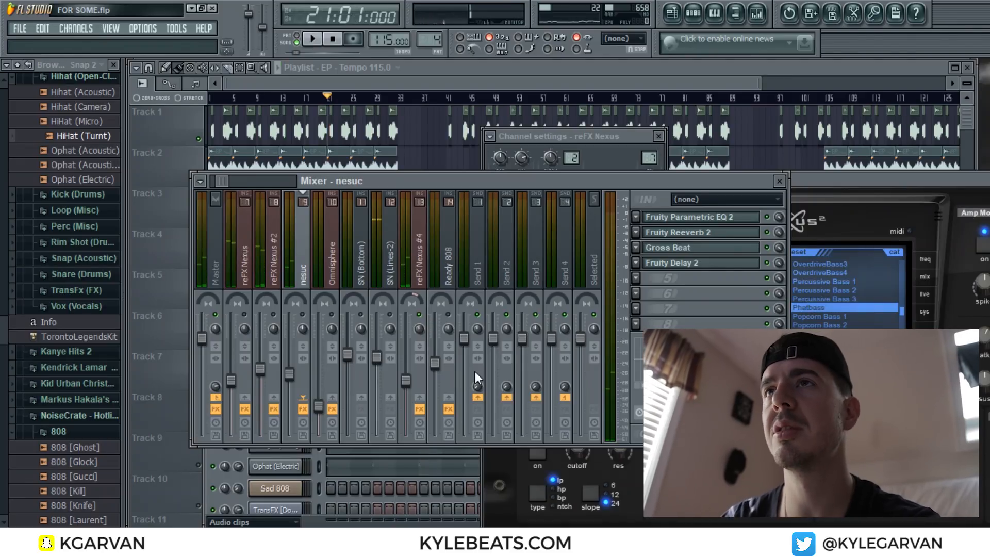
- Load a second Fruity Parametric EQ 2 in the nesuc track's fifth slot and shift band 4 into the low mids during playback
{"action": "right_click", "coordinate": [298, 315]}
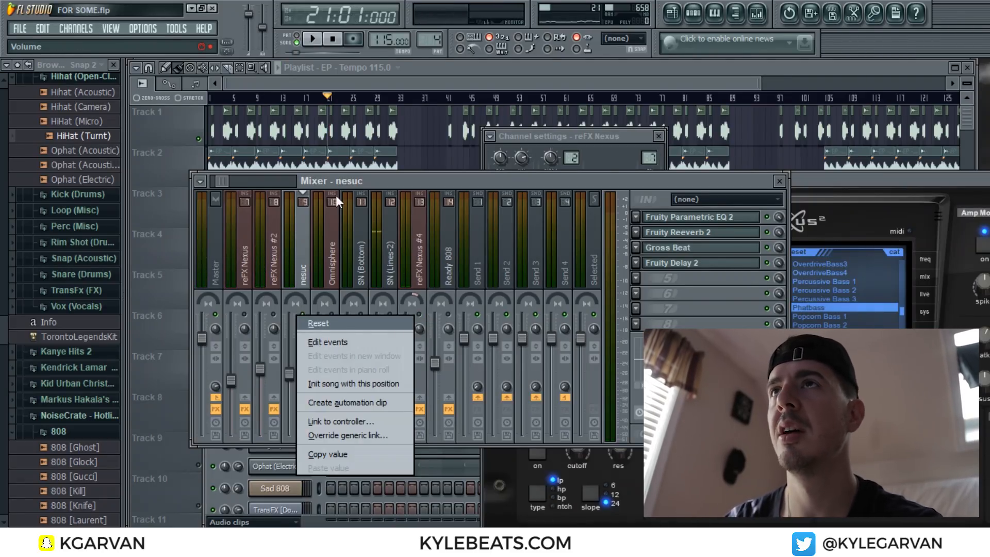
{"action": "left_click", "coordinate": [344, 180]}
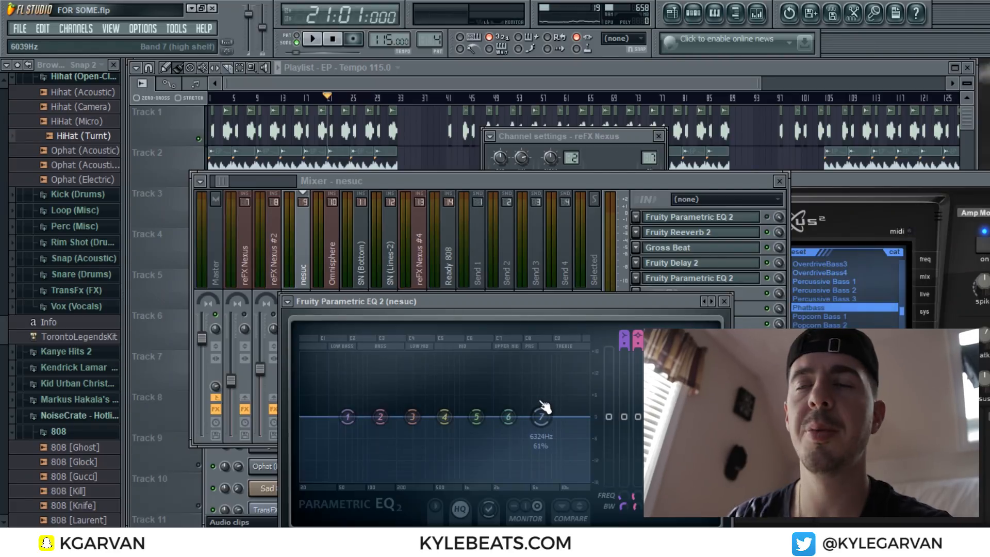
{"action": "key", "text": "space"}
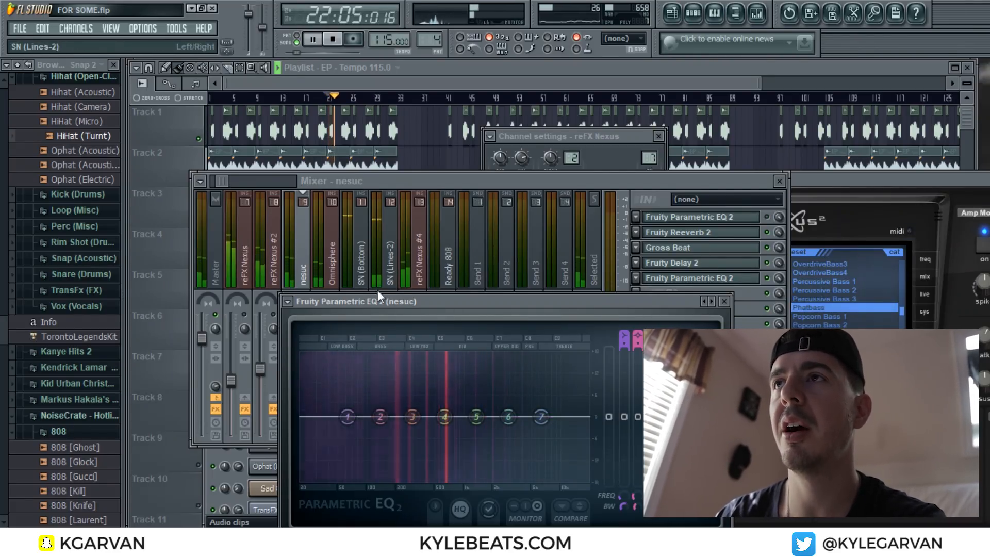
{"action": "left_click_drag", "start_coordinate": [398, 305], "coordinate": [394, 193]}
{"action": "left_click_drag", "start_coordinate": [441, 304], "coordinate": [404, 305]}
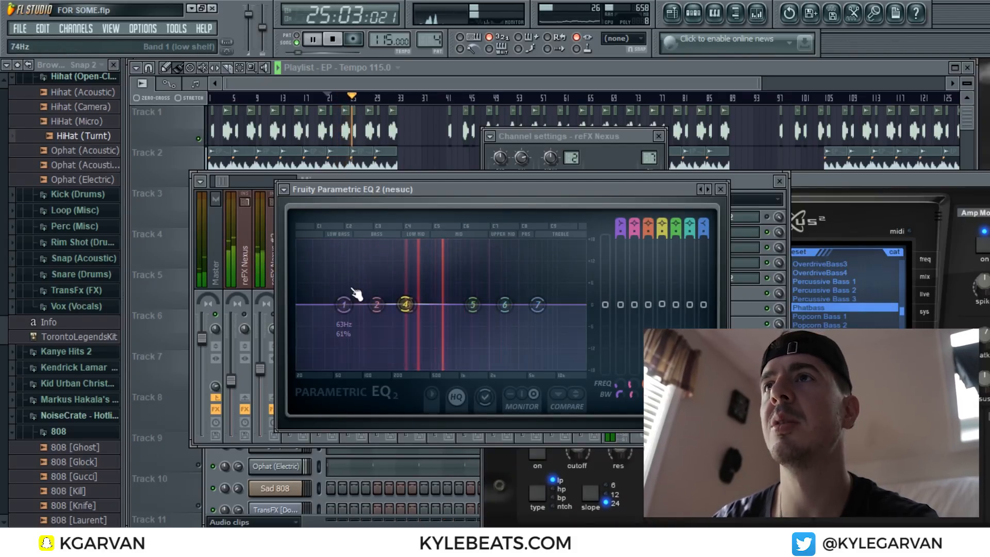
- Change band 1 of the nesuc track's second EQ to a high pass filter and raise its cutoff into the bass range
{"action": "right_click", "coordinate": [344, 304]}
{"action": "mouse_move", "coordinate": [382, 345]}
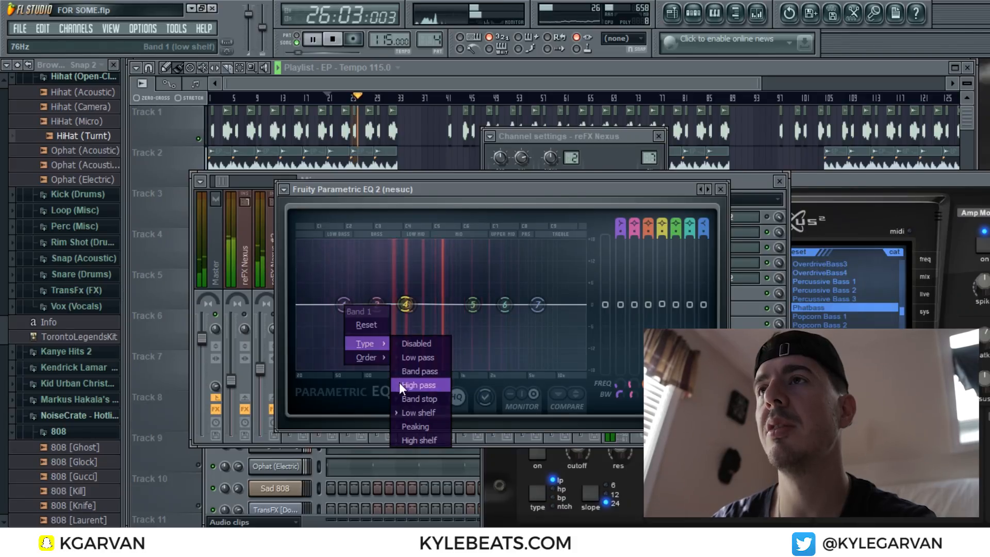
{"action": "left_click", "coordinate": [413, 357]}
{"action": "right_click", "coordinate": [344, 305]}
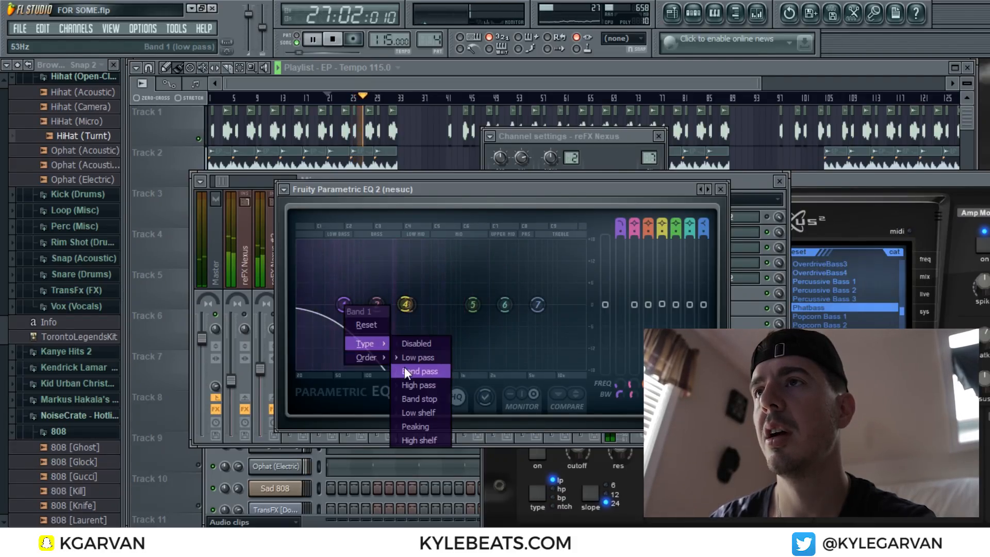
{"action": "left_click", "coordinate": [405, 387]}
{"action": "left_click_drag", "start_coordinate": [344, 304], "coordinate": [384, 304]}
- Pull band 7 down to roll off the highs, and slightly boost bands 5 and 6, with band 6 at about 3.6 kHz
{"action": "left_click_drag", "start_coordinate": [537, 305], "coordinate": [502, 365]}
{"action": "left_click_drag", "start_coordinate": [473, 304], "coordinate": [517, 299]}
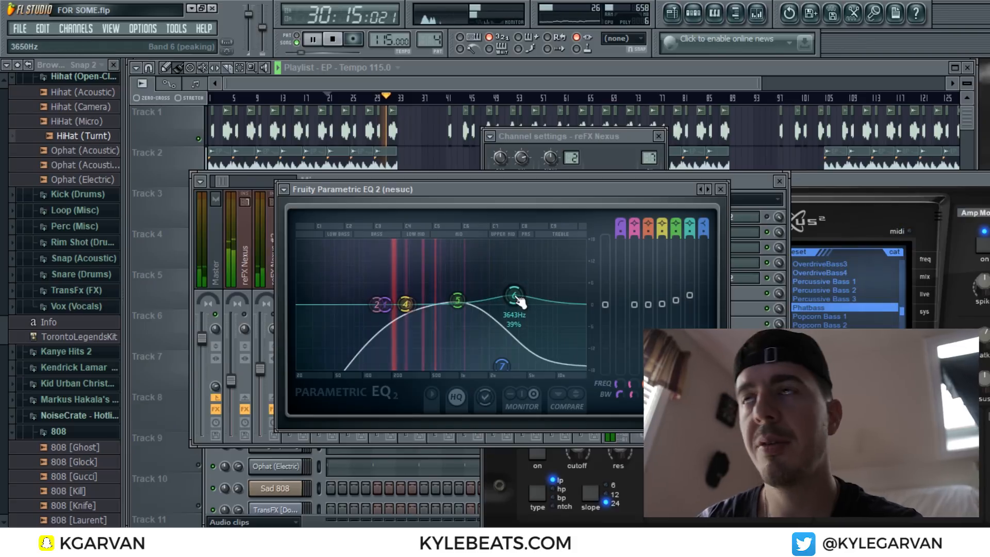
{"action": "left_click_drag", "start_coordinate": [457, 306], "coordinate": [459, 309]}
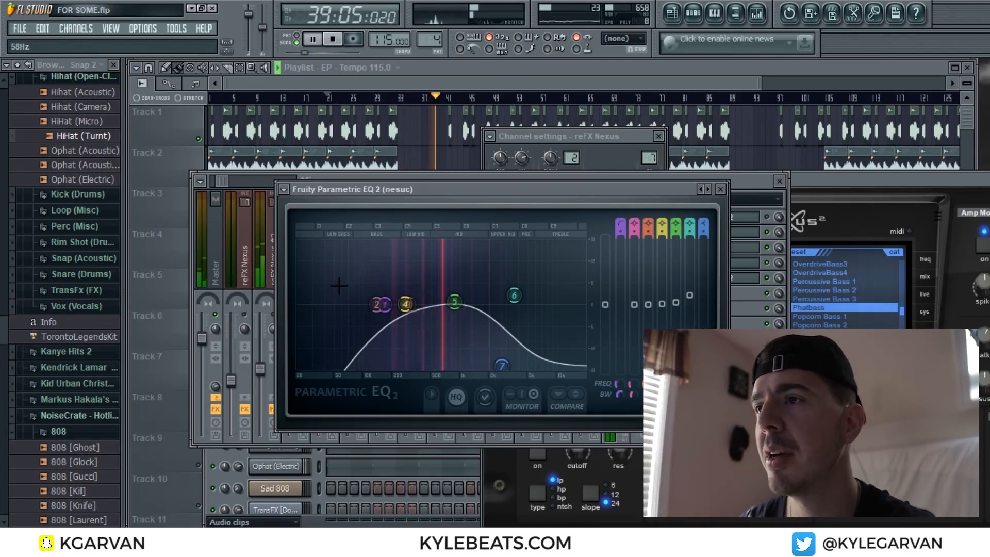
- Close the EQ and remove Fruity Parametric EQ 2 from the nesuc track's fifth effect slot
{"action": "left_click", "coordinate": [720, 189]}
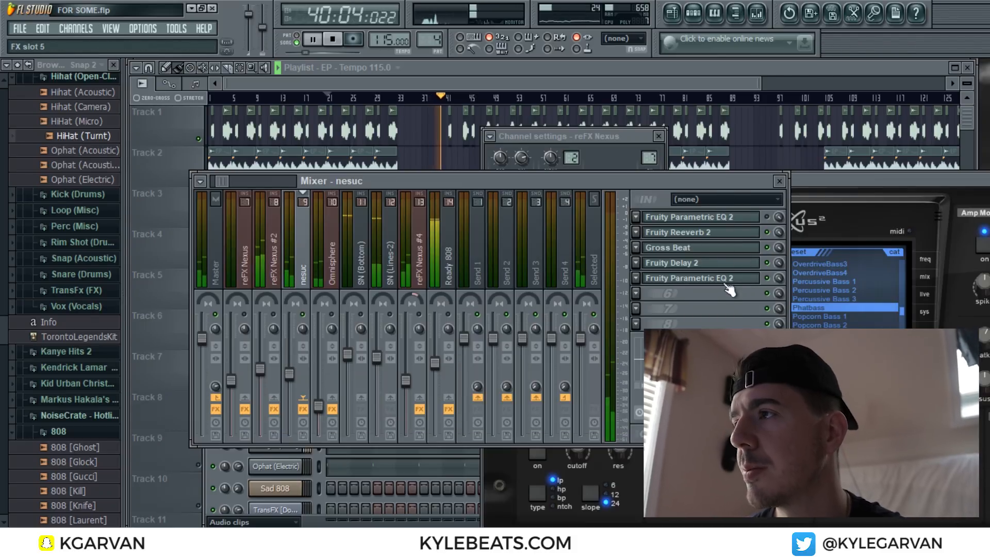
{"action": "left_click", "coordinate": [636, 279]}
{"action": "mouse_move", "coordinate": [650, 246]}
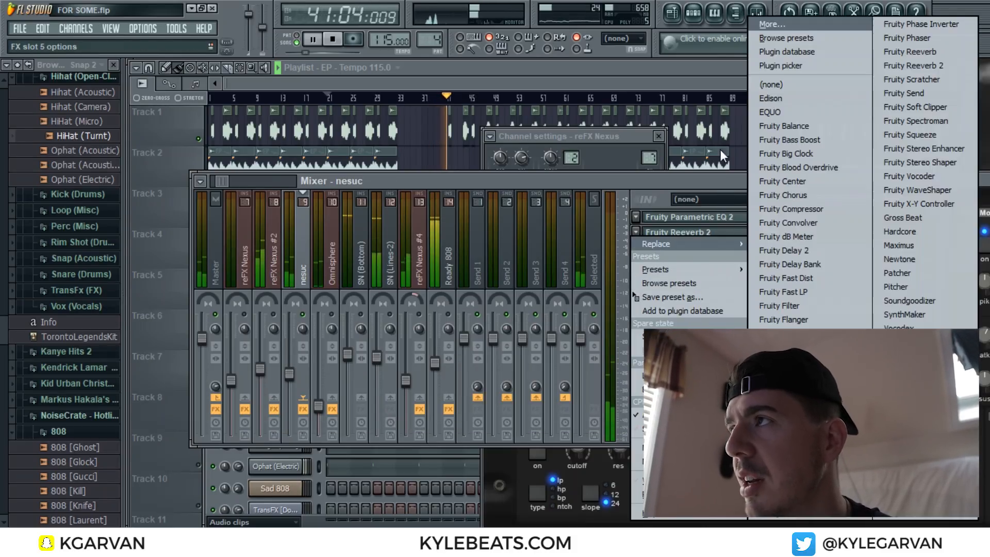
{"action": "left_click", "coordinate": [770, 83]}
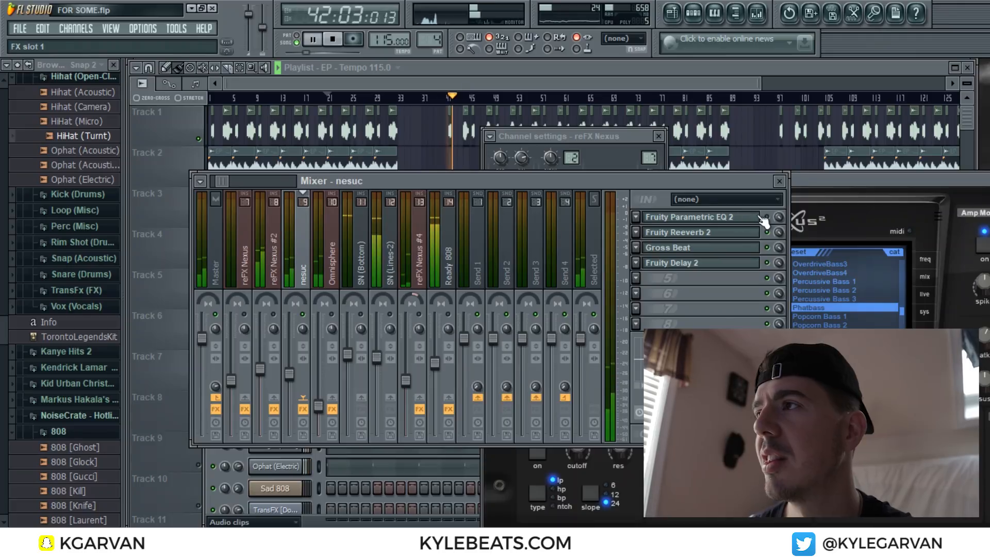
- Fine-tune the nesuc track's slot 1 EQ during playback, moving boosted band 6 slightly higher and setting band 7 to -5.0 dB at 4961 Hz
{"action": "left_click", "coordinate": [694, 217]}
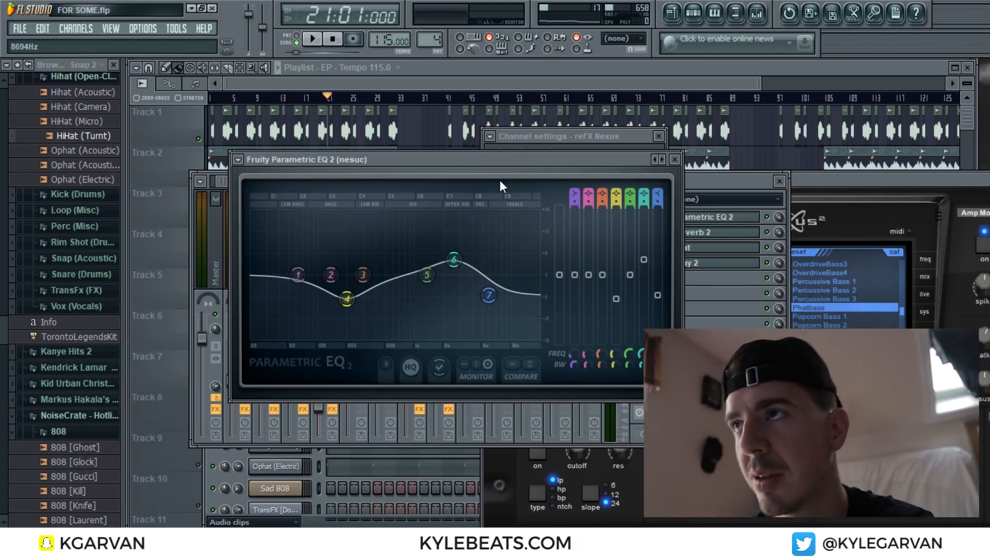
{"action": "left_click_drag", "start_coordinate": [444, 160], "coordinate": [405, 73]}
{"action": "key", "text": "space"}
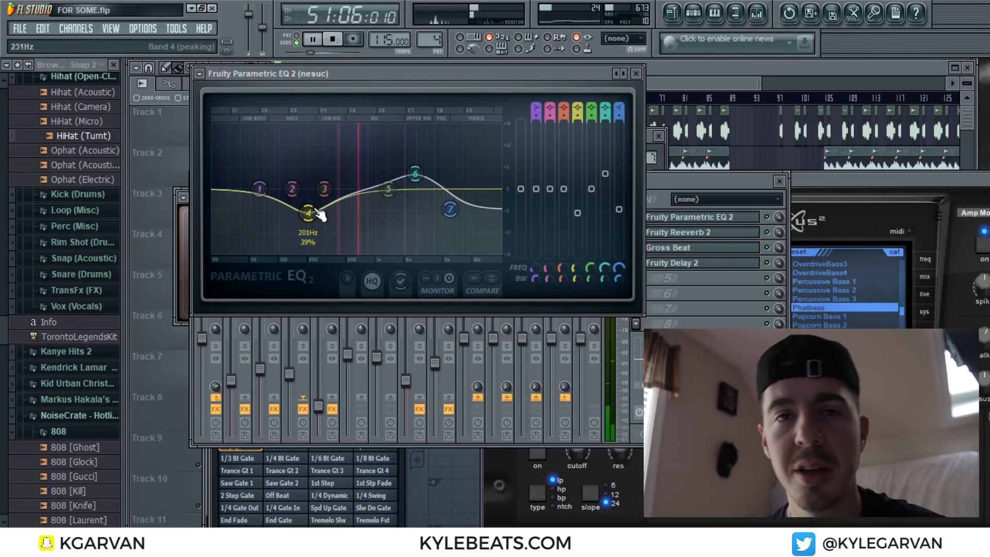
{"action": "left_click_drag", "start_coordinate": [417, 176], "coordinate": [421, 178]}
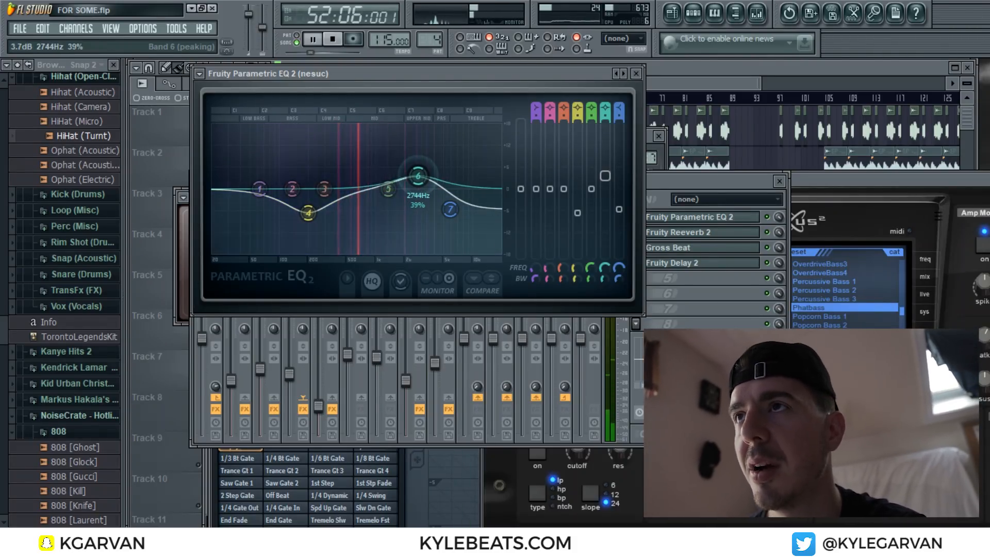
{"action": "left_click_drag", "start_coordinate": [420, 173], "coordinate": [425, 171]}
{"action": "mouse_move", "coordinate": [446, 208]}
{"action": "left_mouse_down"}
{"action": "mouse_move", "coordinate": [462, 159]}
{"action": "mouse_move", "coordinate": [441, 159]}
{"action": "mouse_move", "coordinate": [438, 142]}
{"action": "mouse_move", "coordinate": [446, 187]}
{"action": "mouse_move", "coordinate": [447, 137]}
{"action": "mouse_move", "coordinate": [457, 177]}
{"action": "mouse_move", "coordinate": [442, 207]}
{"action": "left_mouse_up"}
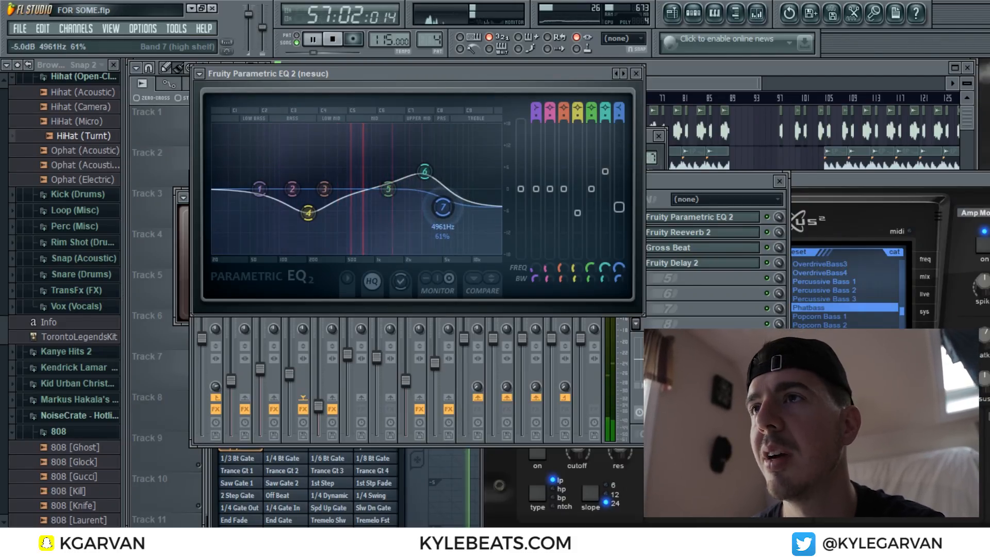
- Play from bar 17 with the mixer in front, select the Omnisphere track to view its effects, and stop playback
{"action": "left_click", "coordinate": [706, 178]}
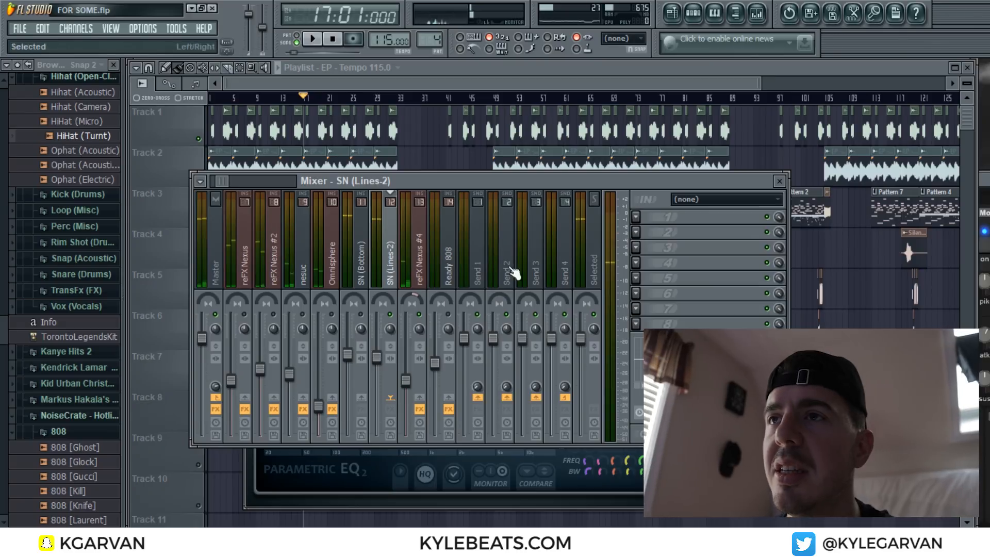
{"action": "key", "text": "space"}
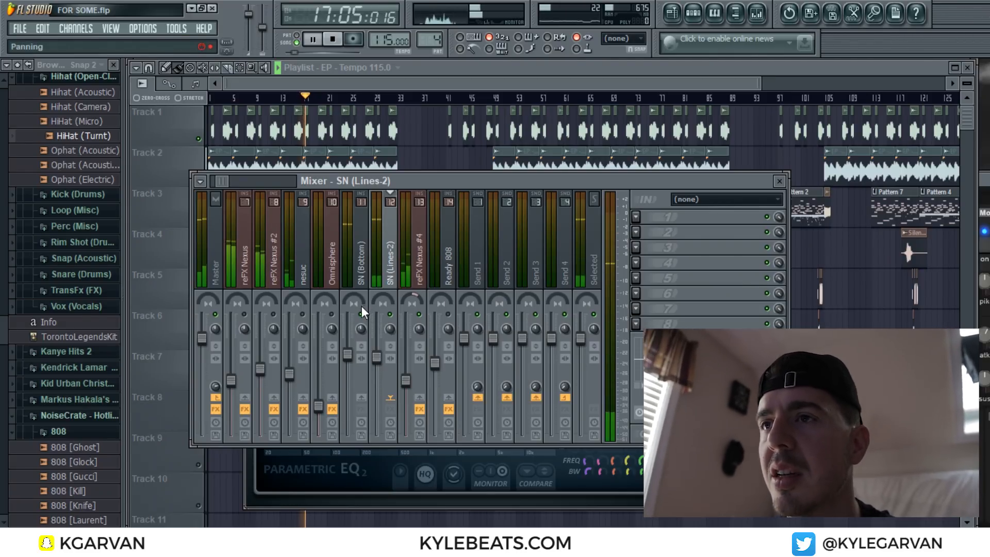
{"action": "left_click", "coordinate": [359, 267]}
{"action": "left_click", "coordinate": [331, 281]}
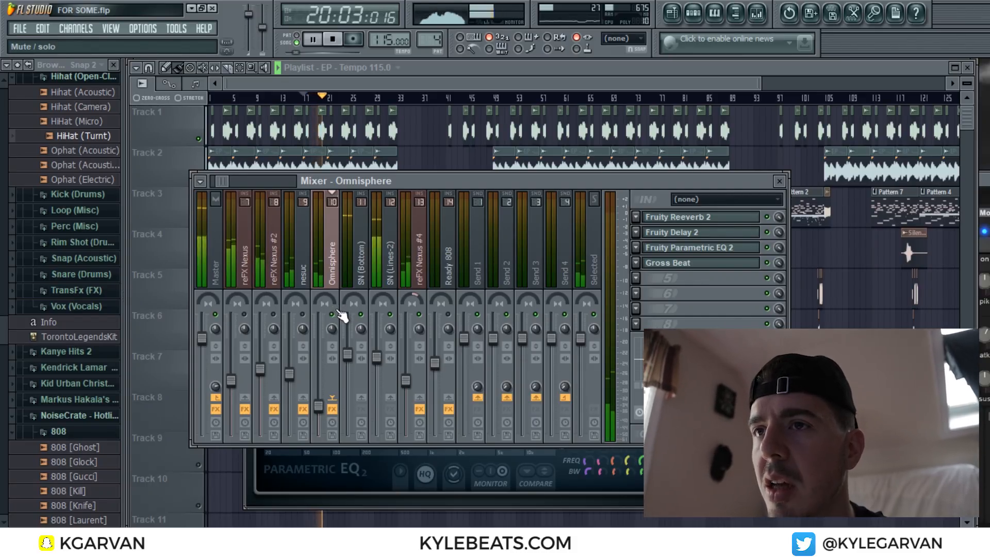
{"action": "key", "text": "space"}
- Open the Fruity Reeverb 2 in the Omnisphere track's first effect slot to view its settings
{"action": "left_click", "coordinate": [739, 218]}
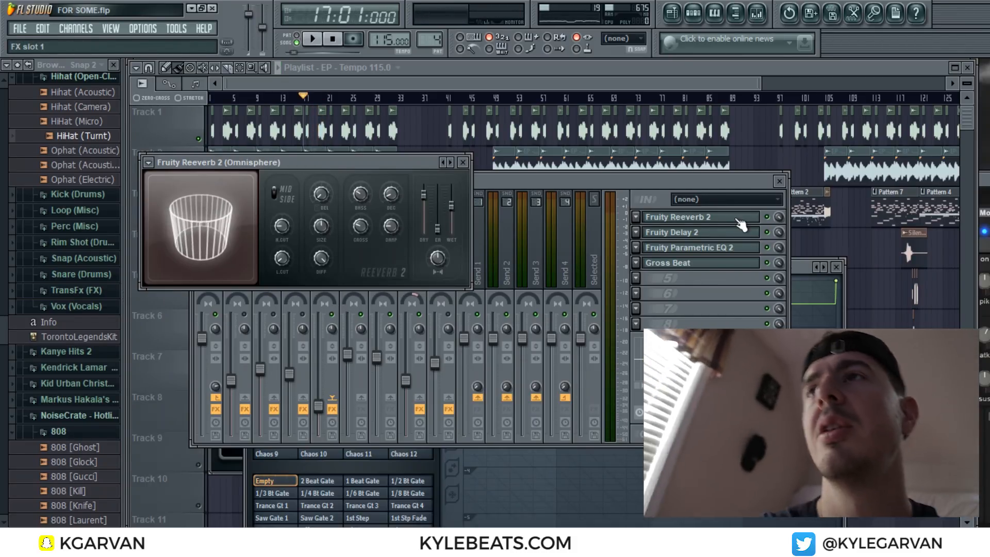
{"action": "left_click", "coordinate": [672, 219]}
{"action": "left_click", "coordinate": [672, 219]}
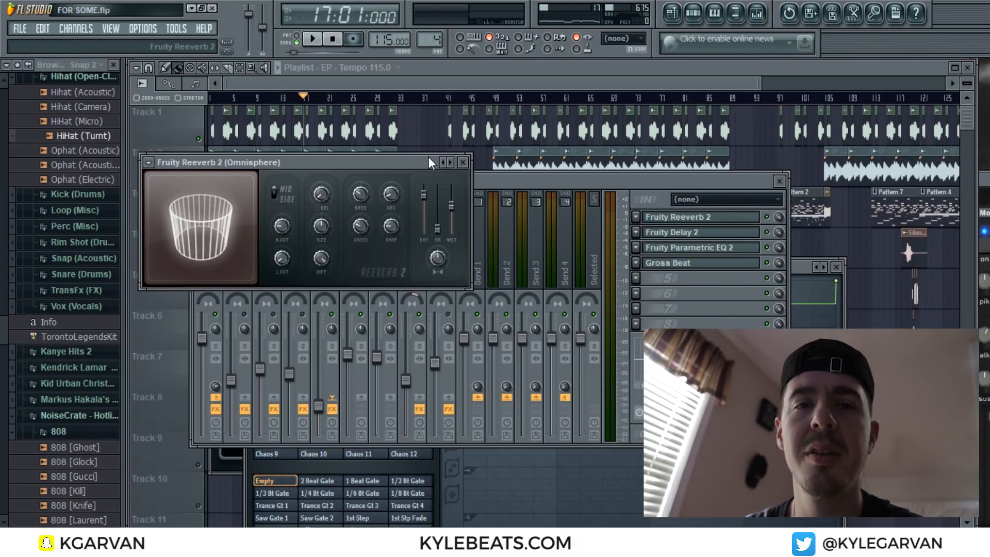
- Play briefly from bar 33 with the mixer in front, and open the Ready 808 track's first-slot Fruity Fast Dist
{"action": "left_click", "coordinate": [297, 79]}
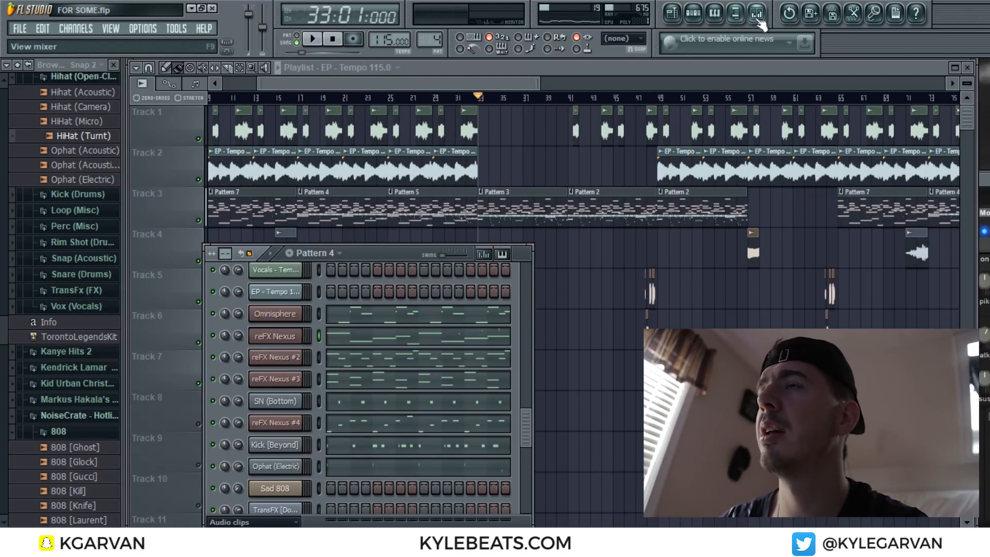
{"action": "left_click", "coordinate": [757, 16]}
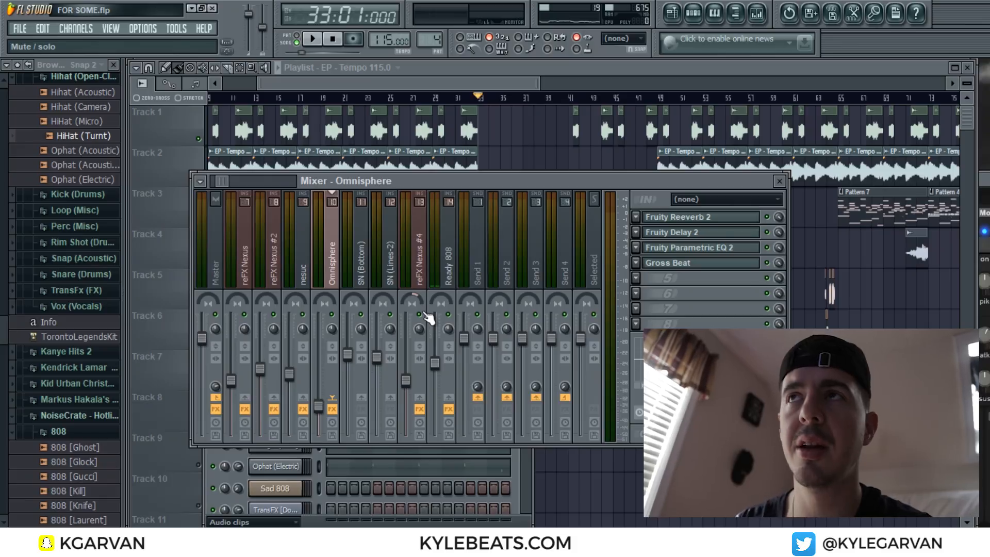
{"action": "key", "text": "space"}
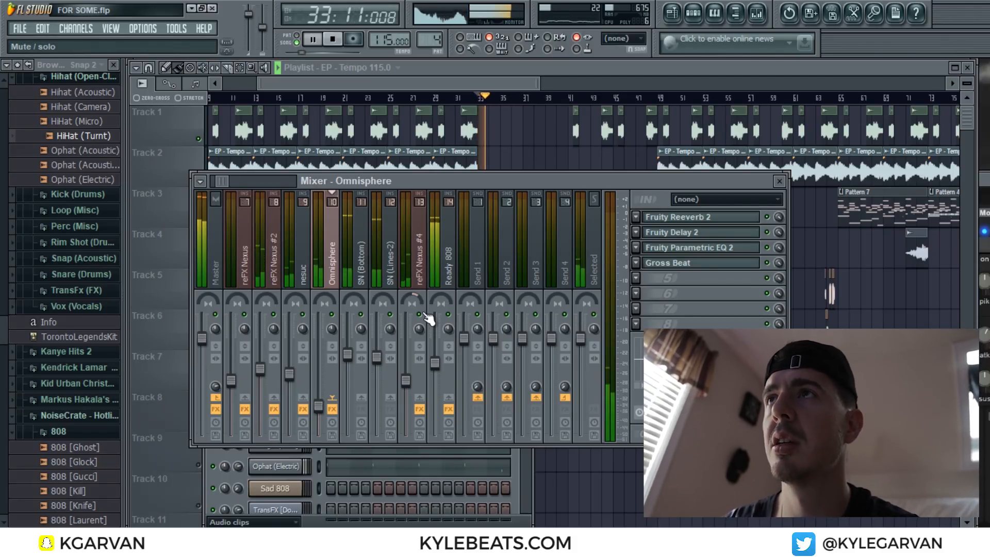
{"action": "key", "text": "space"}
{"action": "left_click", "coordinate": [438, 275]}
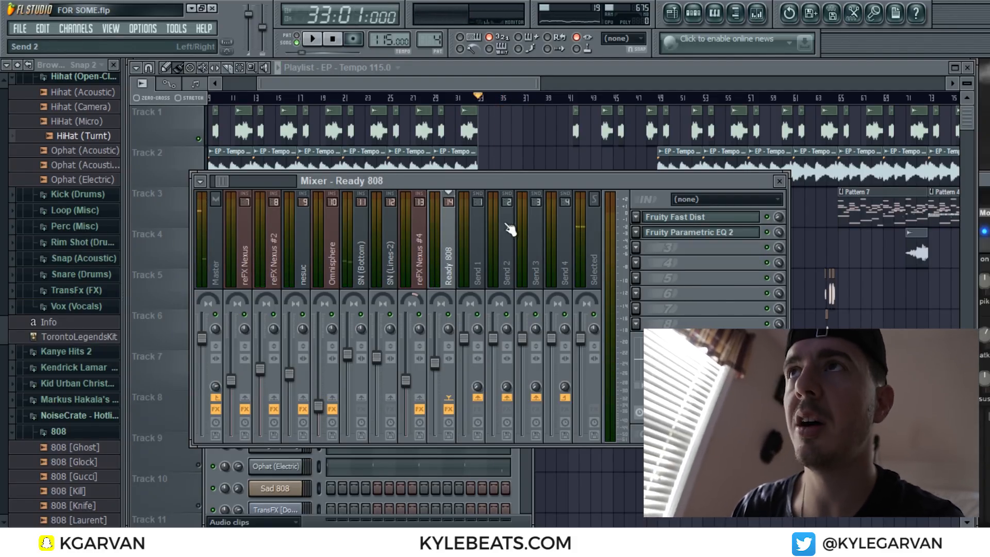
{"action": "left_click", "coordinate": [725, 219]}
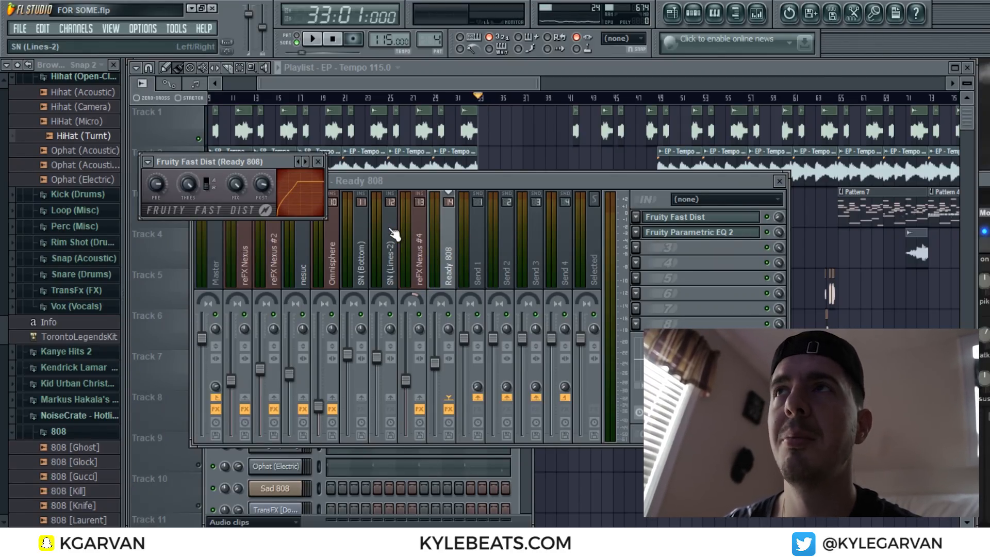
- Add another Fruity Fast Dist to the Ready 808 track's third effect slot and load its The Heat preset
{"action": "left_click", "coordinate": [635, 247]}
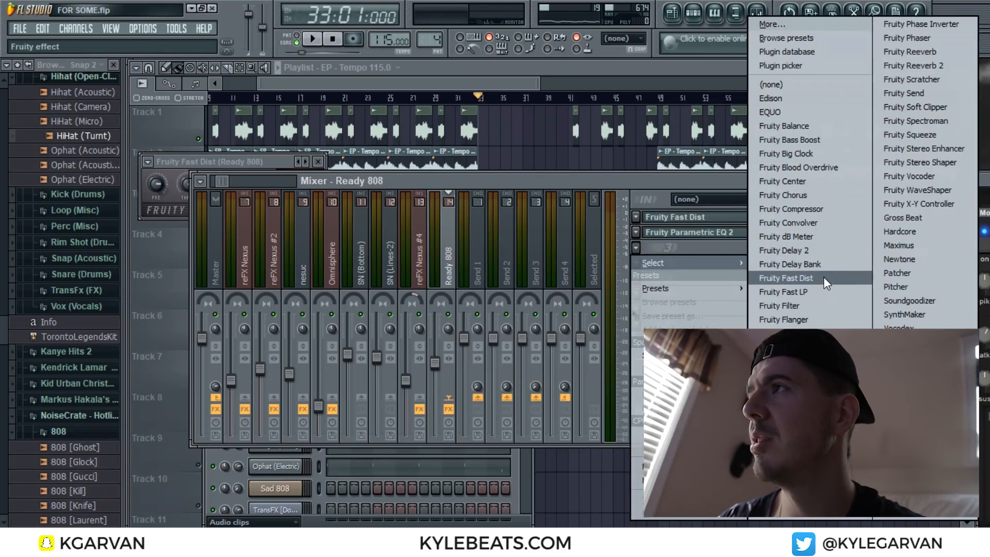
{"action": "left_click", "coordinate": [824, 278]}
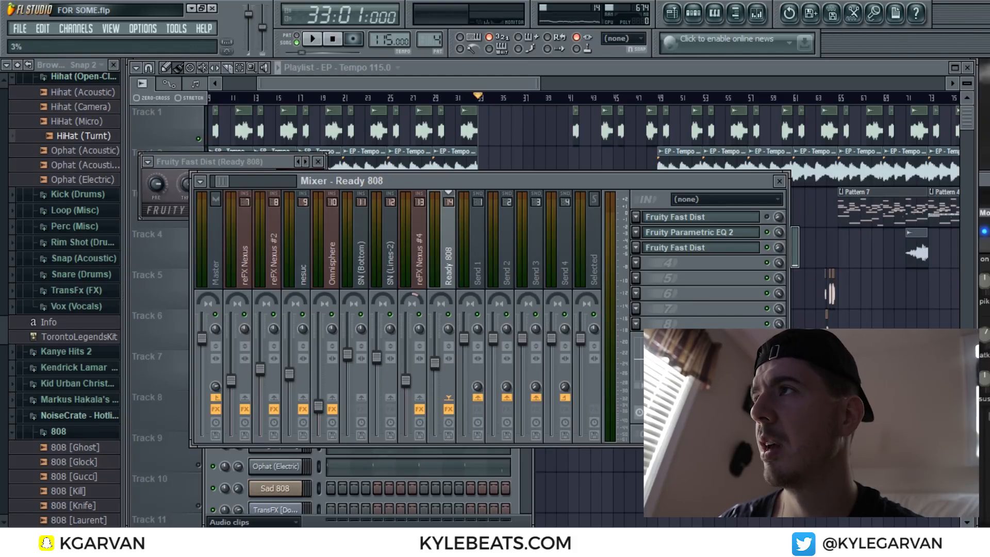
{"action": "left_click", "coordinate": [701, 248]}
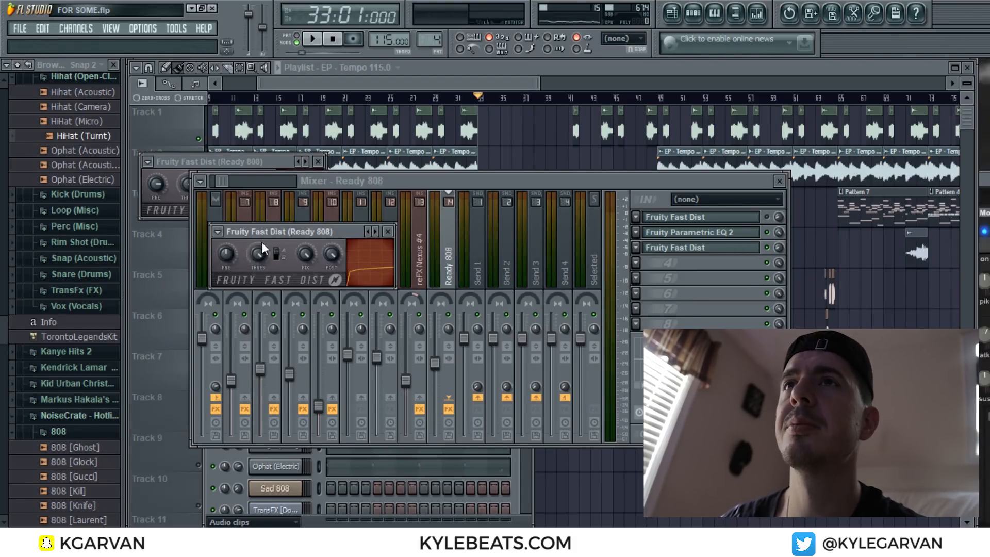
{"action": "left_click", "coordinate": [218, 231]}
{"action": "mouse_move", "coordinate": [250, 268]}
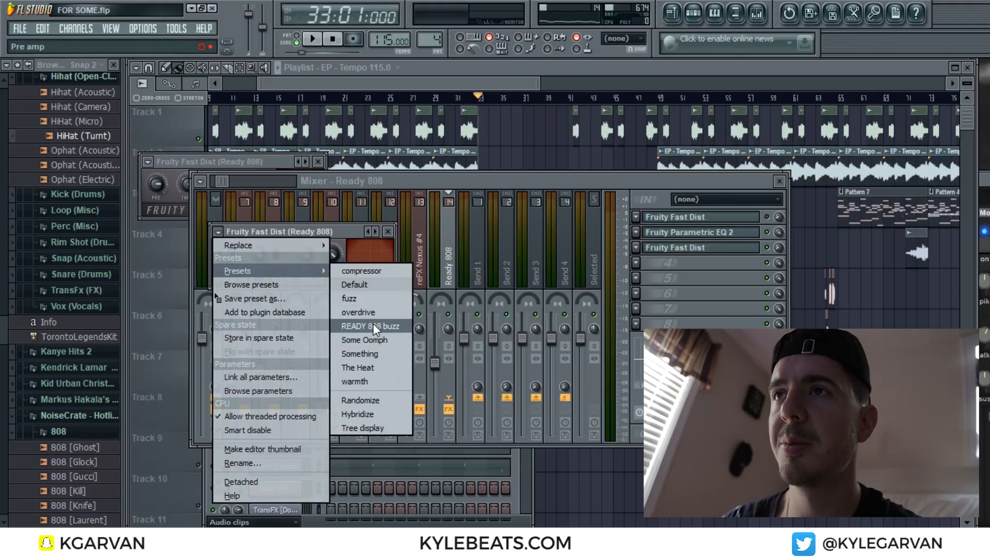
{"action": "left_click", "coordinate": [372, 366]}
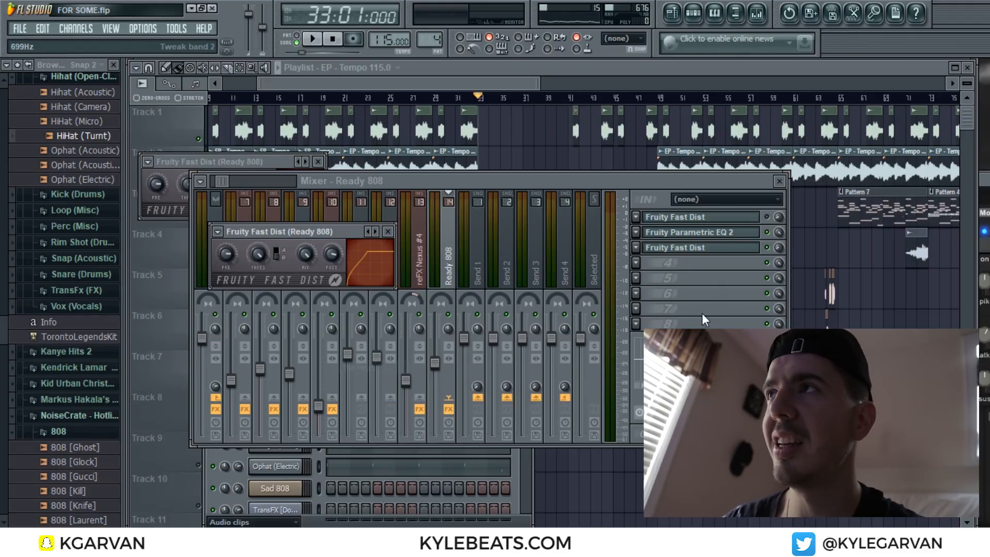
{"action": "left_click", "coordinate": [777, 248]}
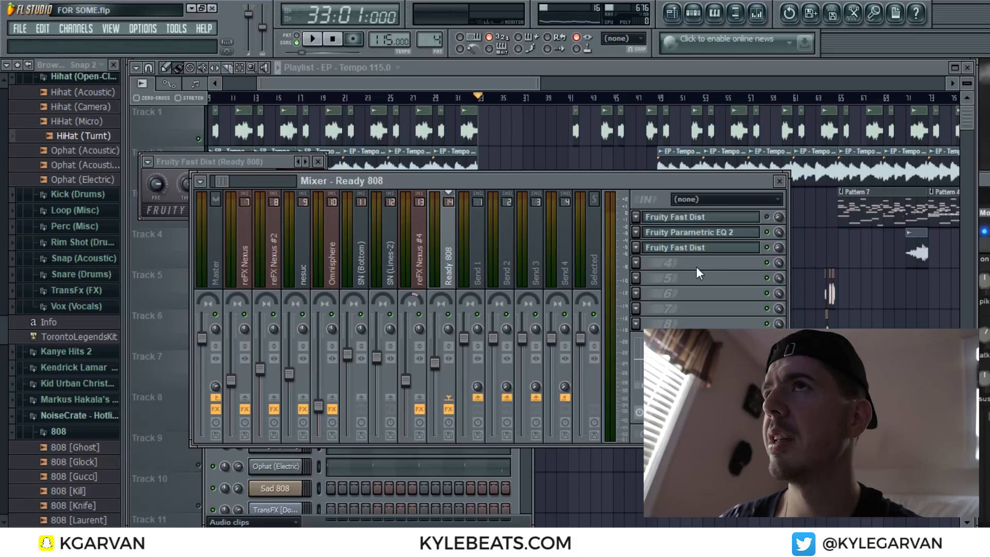
- Play from bar 33 to hear the distorted 808, stop playback, and bring the mixer back up
{"action": "left_click", "coordinate": [330, 45]}
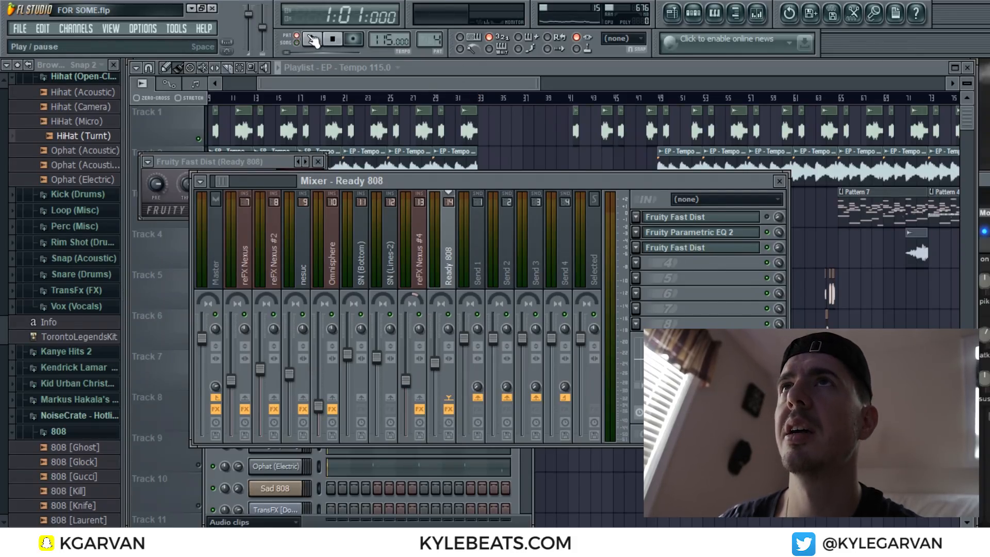
{"action": "left_click", "coordinate": [480, 97]}
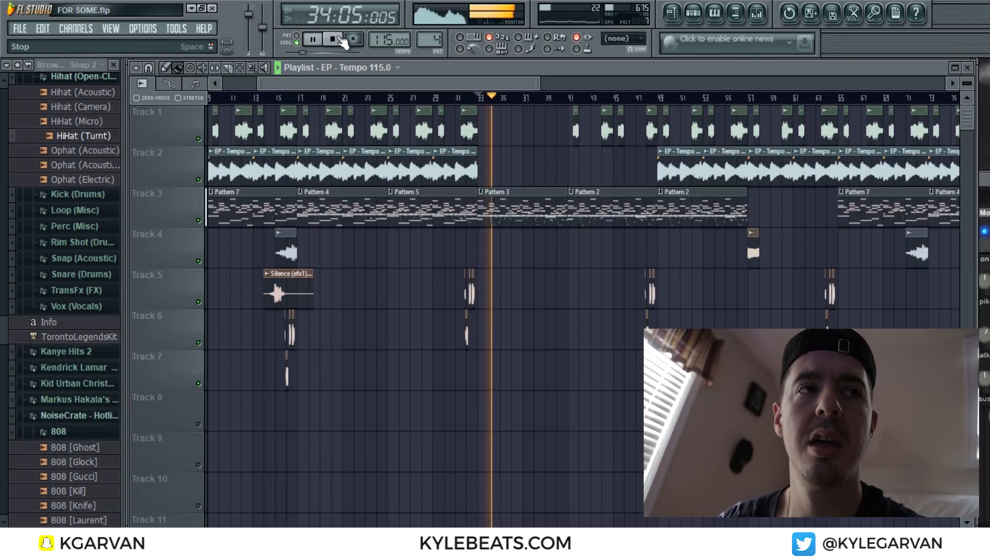
{"action": "left_click", "coordinate": [339, 39]}
{"action": "left_click", "coordinate": [757, 15]}
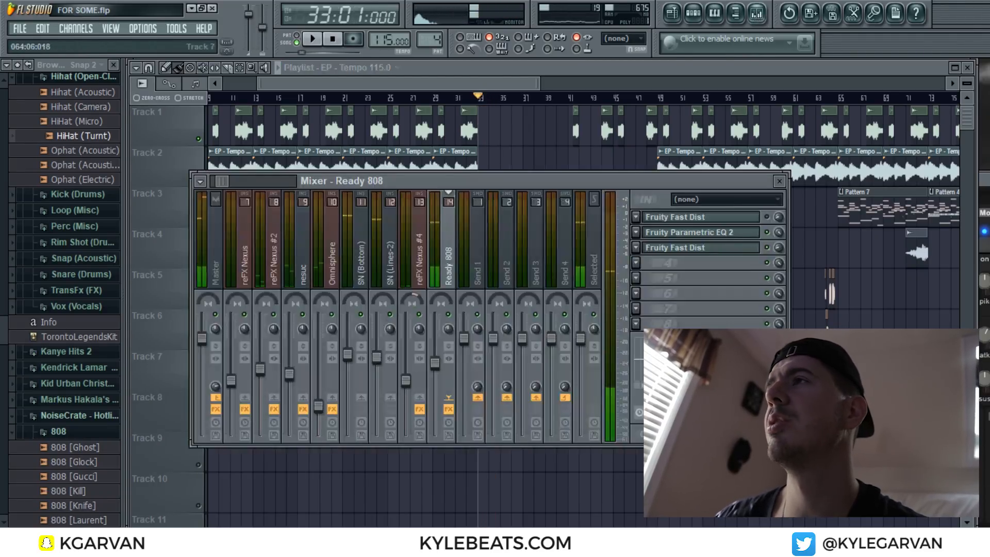
- Remove Fruity Fast Dist from the Ready 808 track's third effect slot
{"action": "left_click", "coordinate": [649, 248]}
{"action": "left_click", "coordinate": [640, 246]}
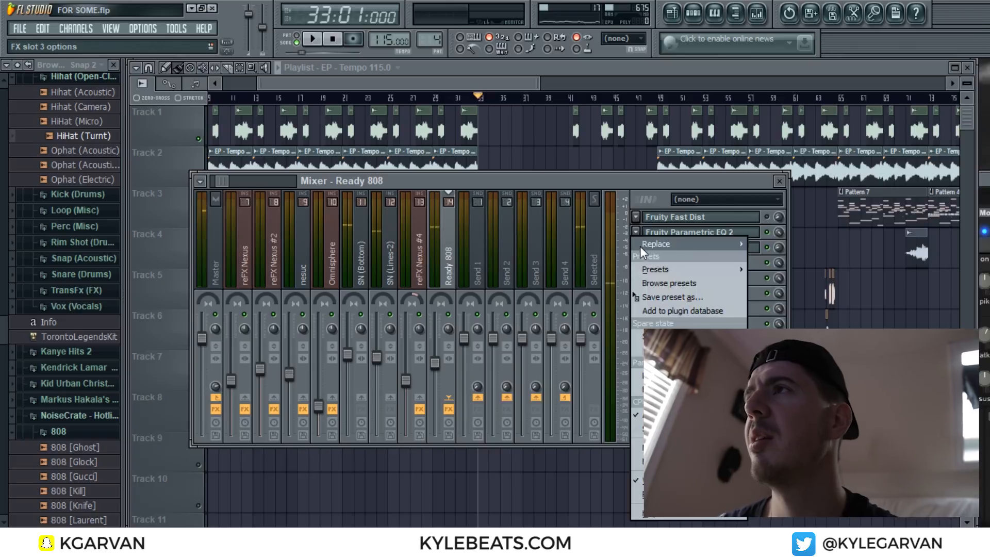
{"action": "mouse_move", "coordinate": [688, 211]}
{"action": "left_click", "coordinate": [776, 85]}
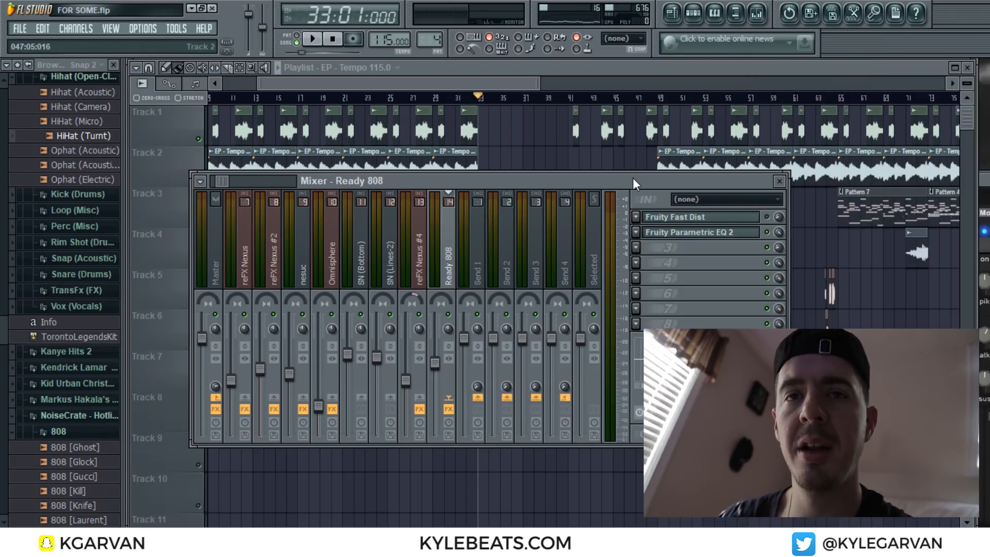
- Re-enable the Ready 808 track's Fruity Fast Dist in slot 1 and open it to view its settings
{"action": "left_click", "coordinate": [694, 15]}
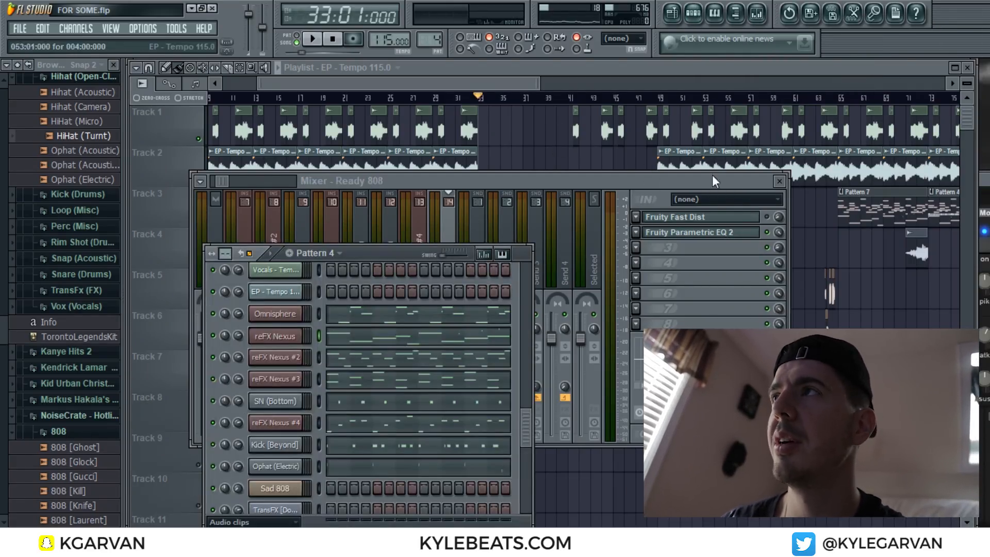
{"action": "left_click", "coordinate": [765, 206]}
{"action": "left_click", "coordinate": [691, 217]}
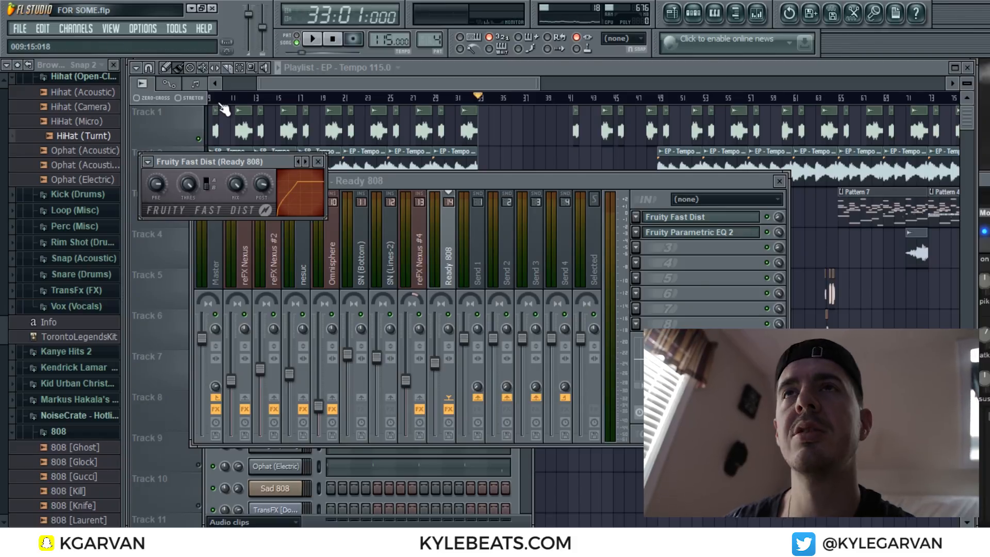
- Open the Ready 808 track's Fruity Parametric EQ 2, set band 7 to -0.1 dB at 13463 Hz, and return to the mixer
{"action": "left_click", "coordinate": [689, 232]}
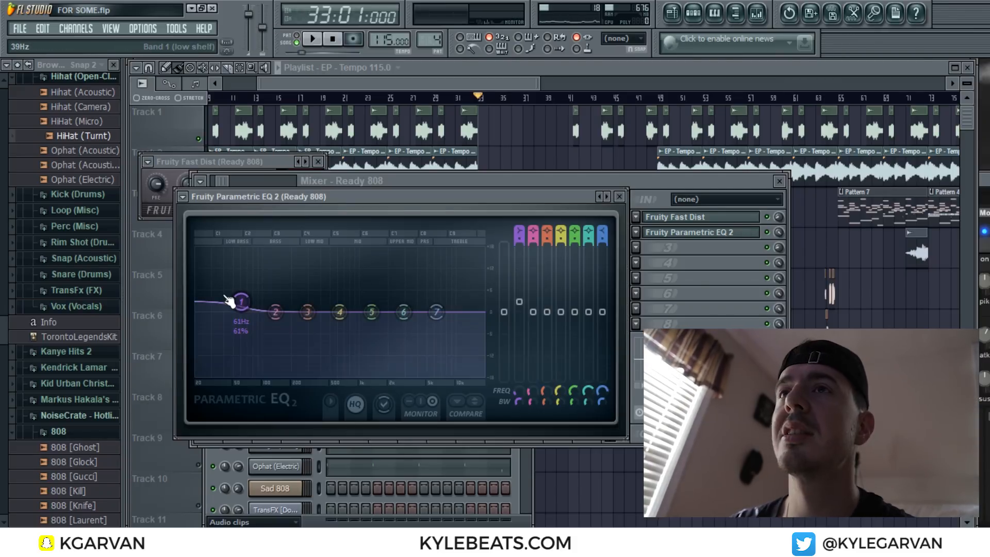
{"action": "left_click", "coordinate": [321, 38]}
{"action": "key", "text": "space"}
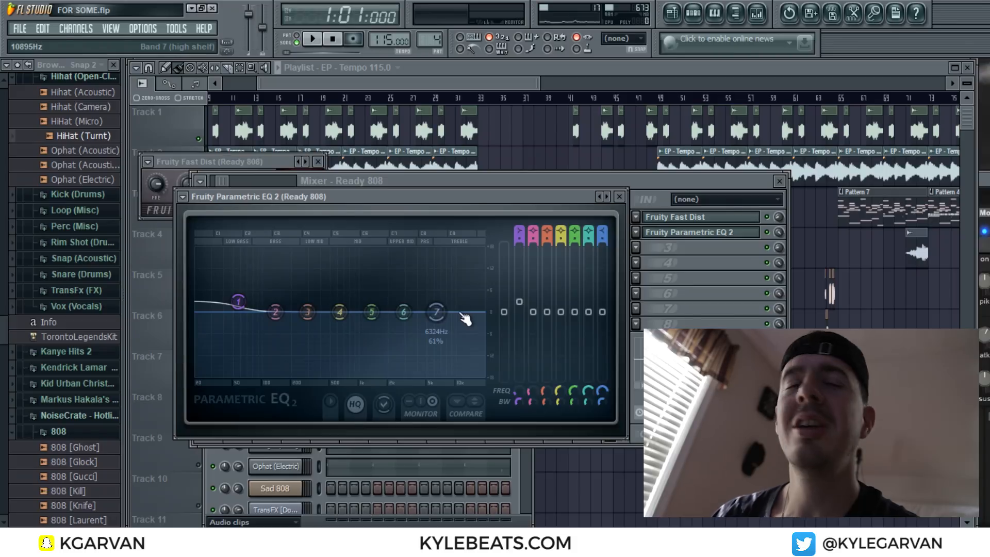
{"action": "left_click_drag", "start_coordinate": [455, 315], "coordinate": [477, 338]}
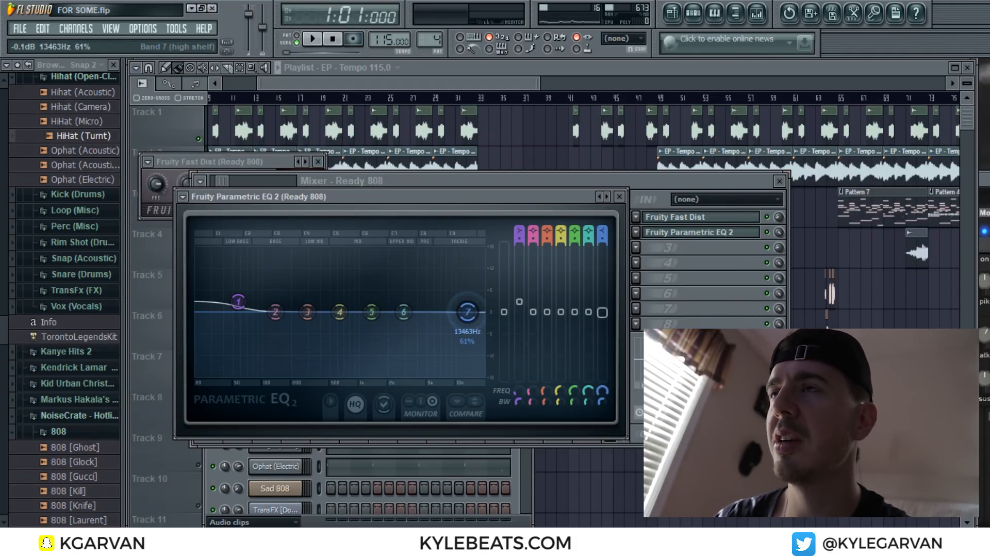
{"action": "left_click", "coordinate": [706, 288]}
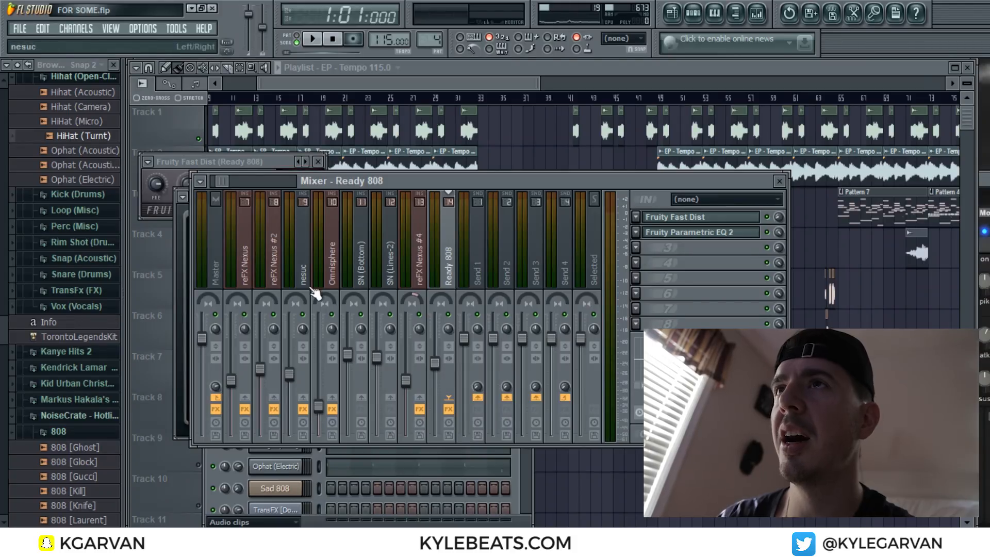
- Look through the effect chains of the SN (Bottom), reFX Nexus #2 and neighbouring mixer tracks
{"action": "left_click", "coordinate": [357, 281]}
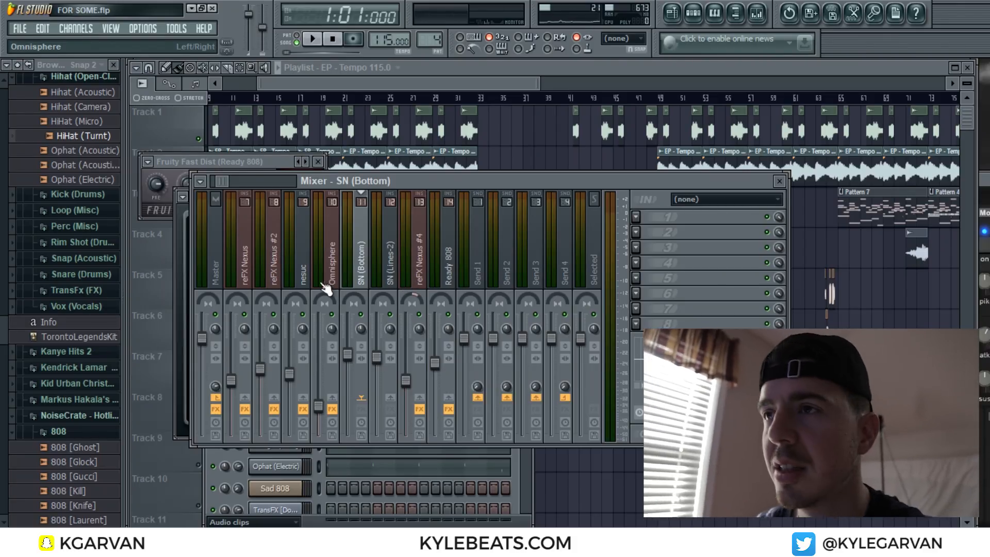
{"action": "left_click", "coordinate": [272, 277]}
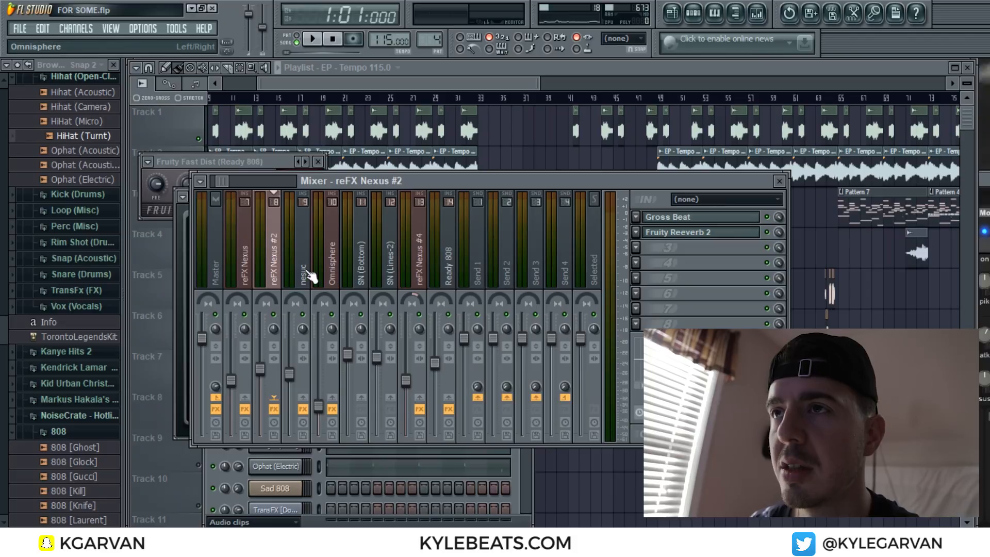
{"action": "left_click", "coordinate": [293, 268]}
{"action": "scroll", "coordinate": [290, 266], "scroll_direction": "up", "scroll_amount": 9}
{"action": "scroll", "coordinate": [289, 266], "scroll_direction": "down", "scroll_amount": 5}
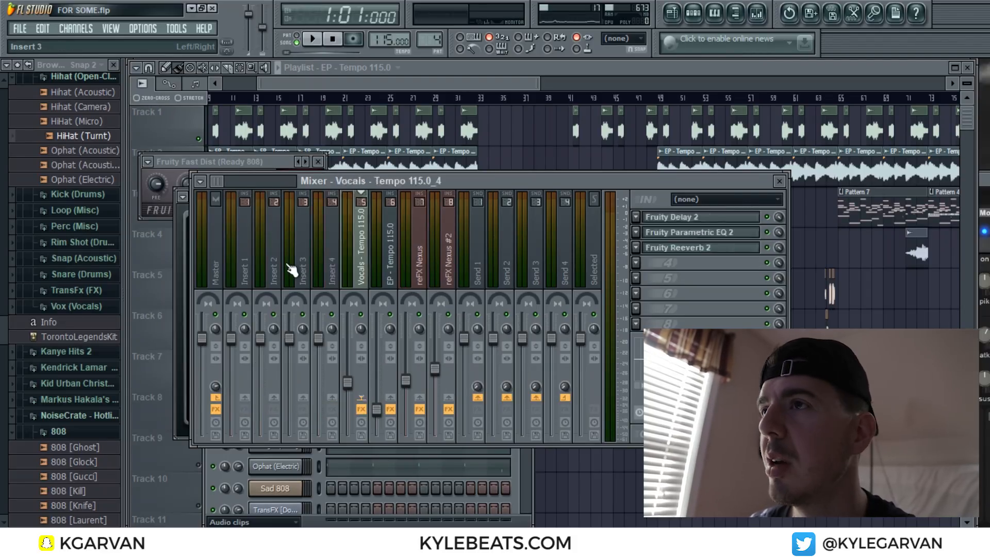
{"action": "scroll", "coordinate": [292, 270], "scroll_direction": "down", "scroll_amount": 11}
- Select the Master track and open its Fruity dB Meter
{"action": "scroll", "coordinate": [293, 269], "scroll_direction": "up", "scroll_amount": 17}
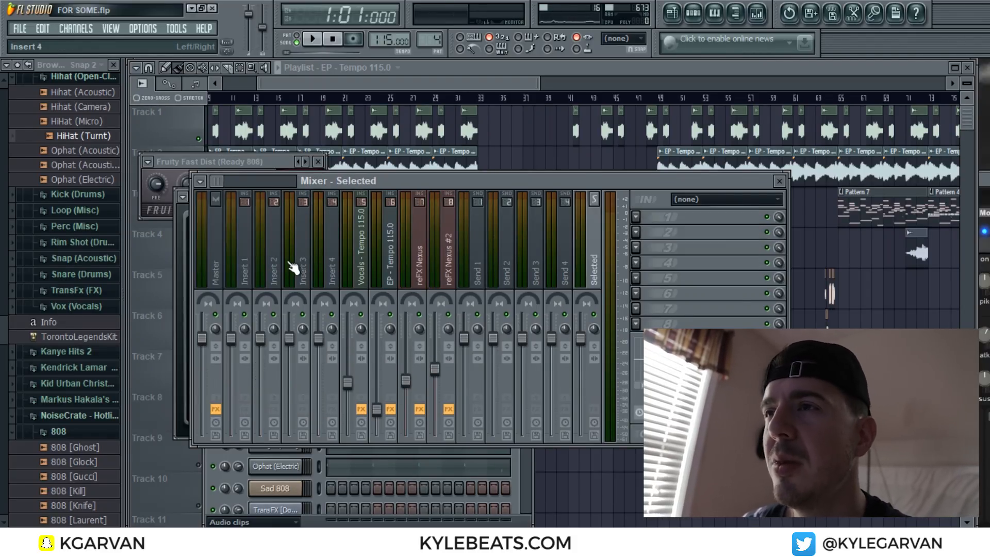
{"action": "scroll", "coordinate": [292, 268], "scroll_direction": "down", "scroll_amount": 7}
{"action": "scroll", "coordinate": [293, 268], "scroll_direction": "up", "scroll_amount": 5}
{"action": "scroll", "coordinate": [293, 268], "scroll_direction": "down", "scroll_amount": 2}
{"action": "scroll", "coordinate": [292, 268], "scroll_direction": "up", "scroll_amount": 1}
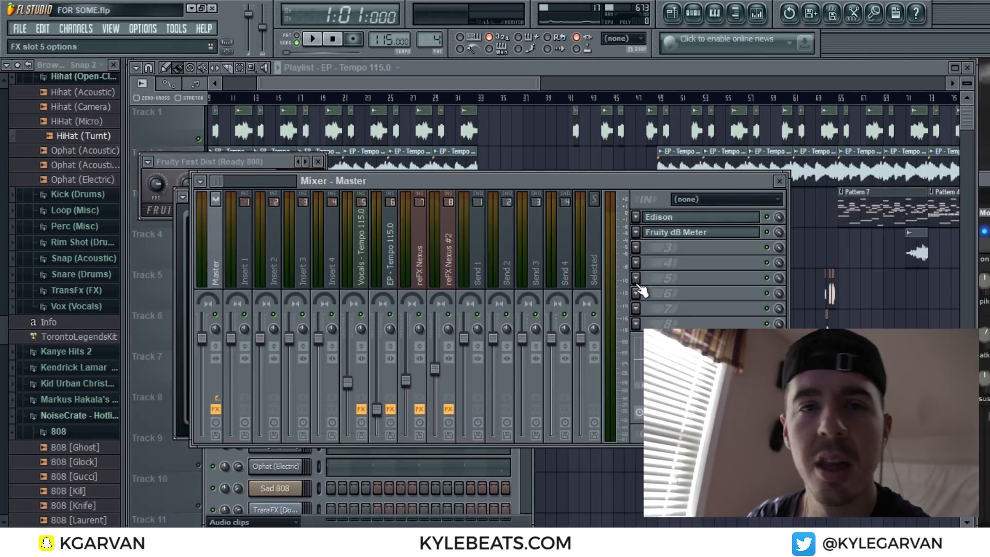
{"action": "left_click", "coordinate": [673, 238]}
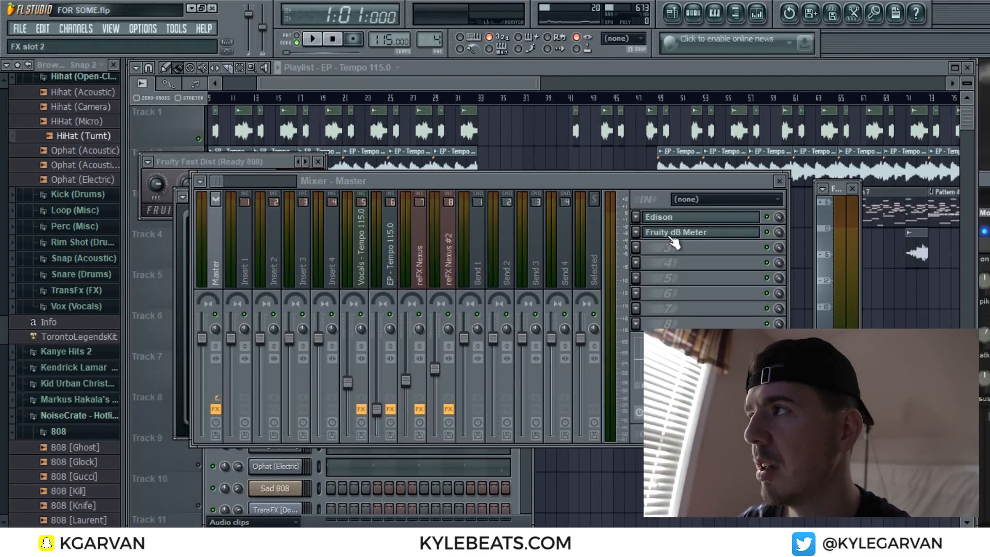
- Lower the frequency of band 7 in the Omnisphere track's Fruity Parametric EQ 2, keeping its gain flat, and close the EQ
{"action": "scroll", "coordinate": [347, 240], "scroll_direction": "down", "scroll_amount": 9}
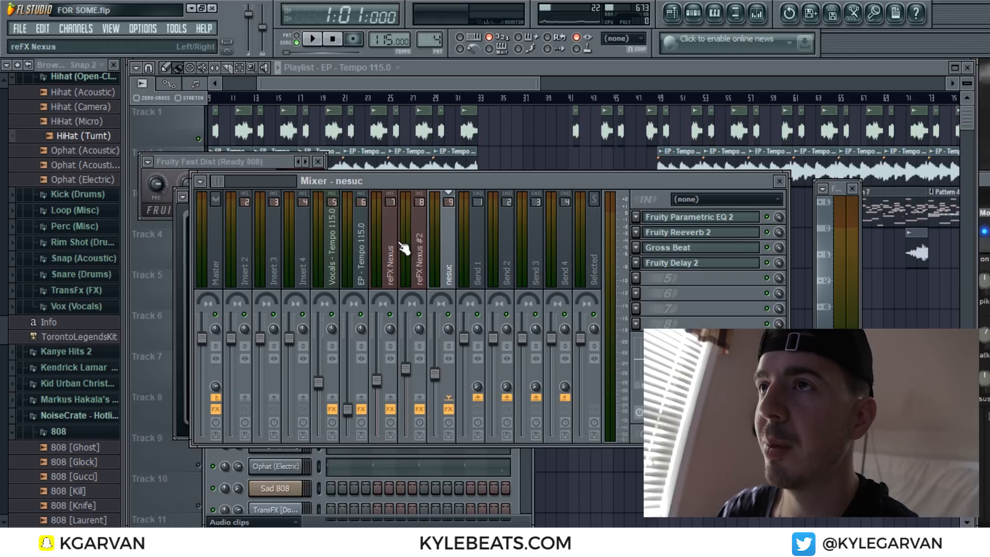
{"action": "scroll", "coordinate": [399, 249], "scroll_direction": "up", "scroll_amount": 2}
{"action": "scroll", "coordinate": [402, 258], "scroll_direction": "down", "scroll_amount": 4}
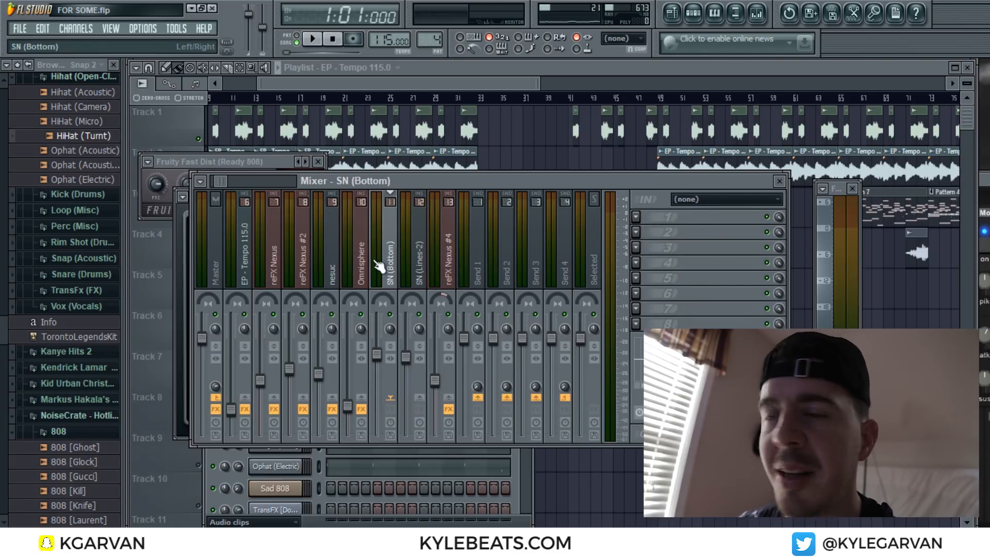
{"action": "left_click", "coordinate": [369, 265]}
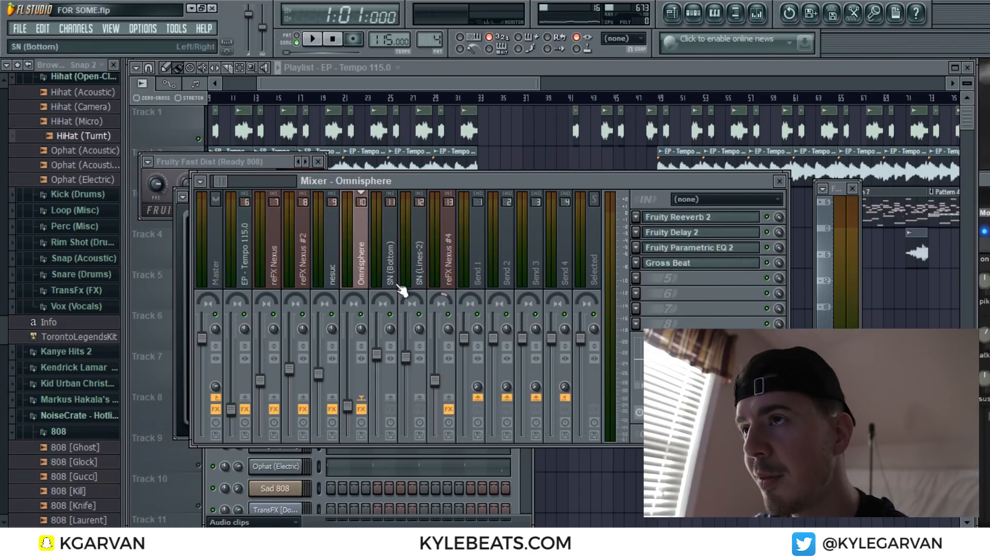
{"action": "left_click", "coordinate": [678, 248]}
{"action": "left_click_drag", "start_coordinate": [496, 347], "coordinate": [469, 347]}
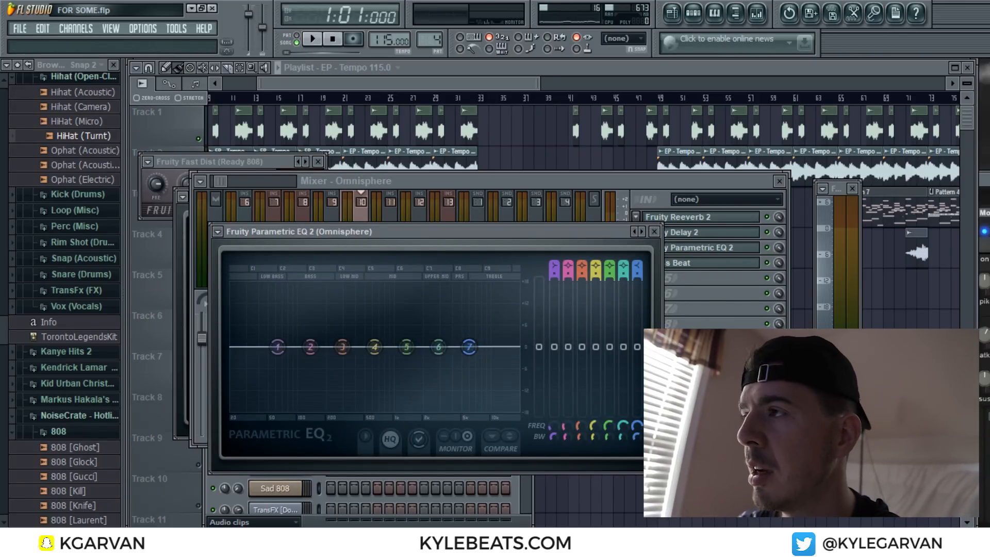
{"action": "left_click", "coordinate": [654, 231]}
- View the Gross Beat settings on the Omnisphere track and bring the mixer back to the front
{"action": "left_click", "coordinate": [675, 263]}
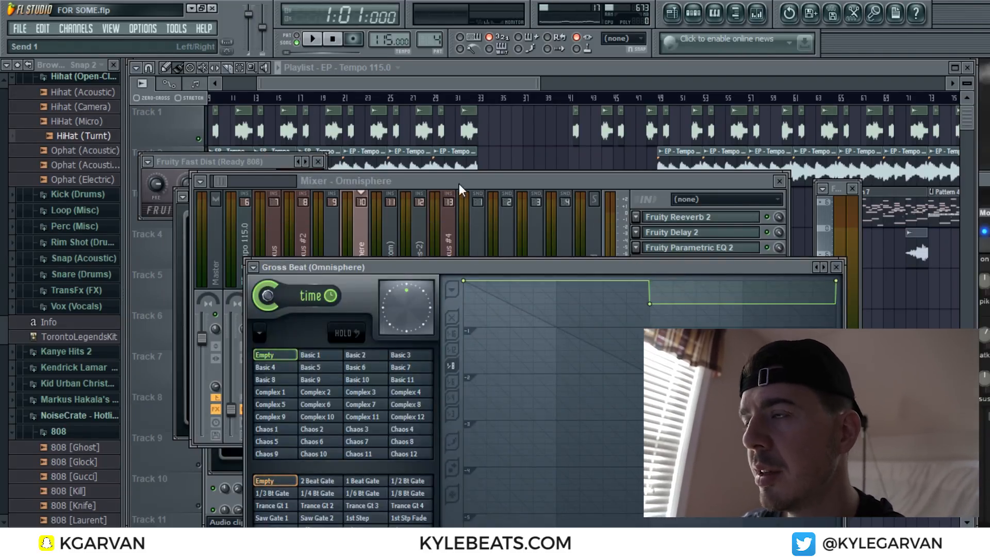
{"action": "left_click", "coordinate": [436, 183]}
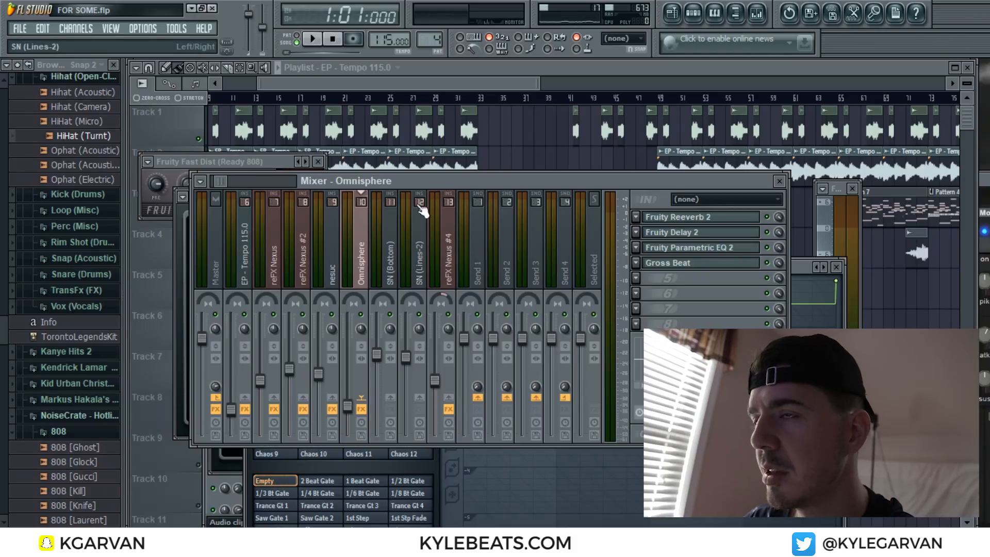
{"action": "left_click", "coordinate": [702, 265]}
{"action": "left_click", "coordinate": [408, 174]}
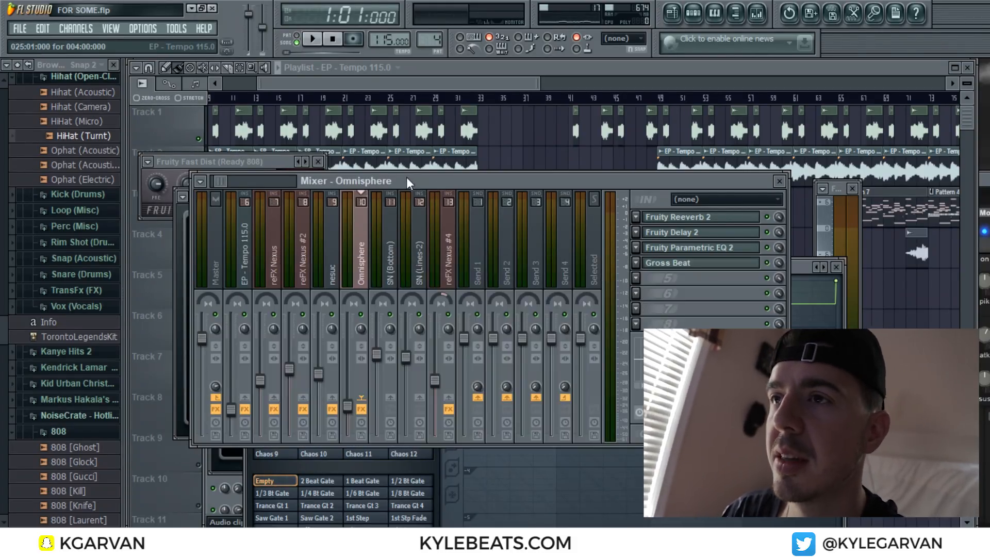